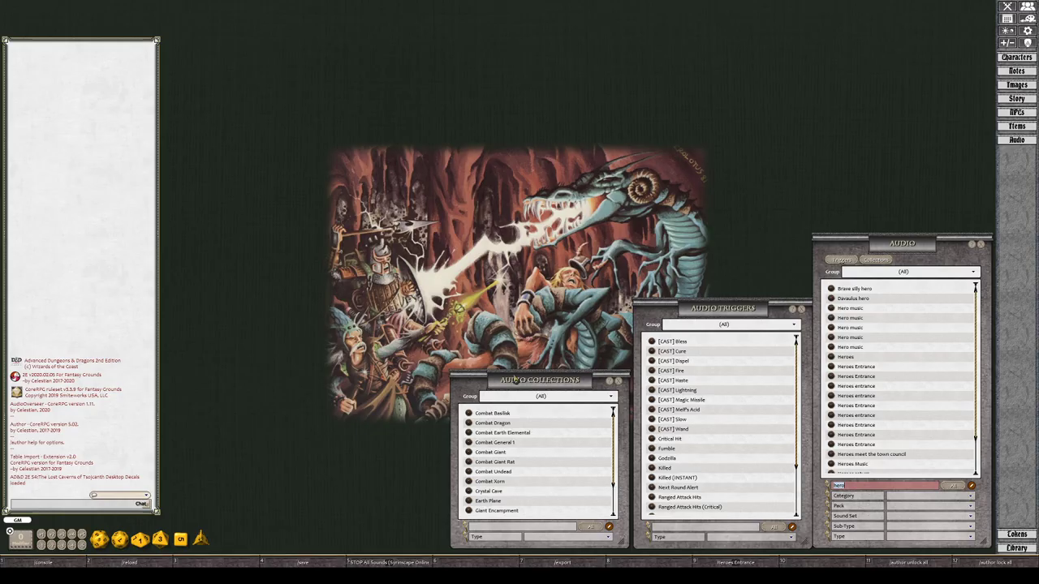
Open the Earth Plane audio collection, play the whole collection, and close its record
scroll(565, 465, "down", 1)
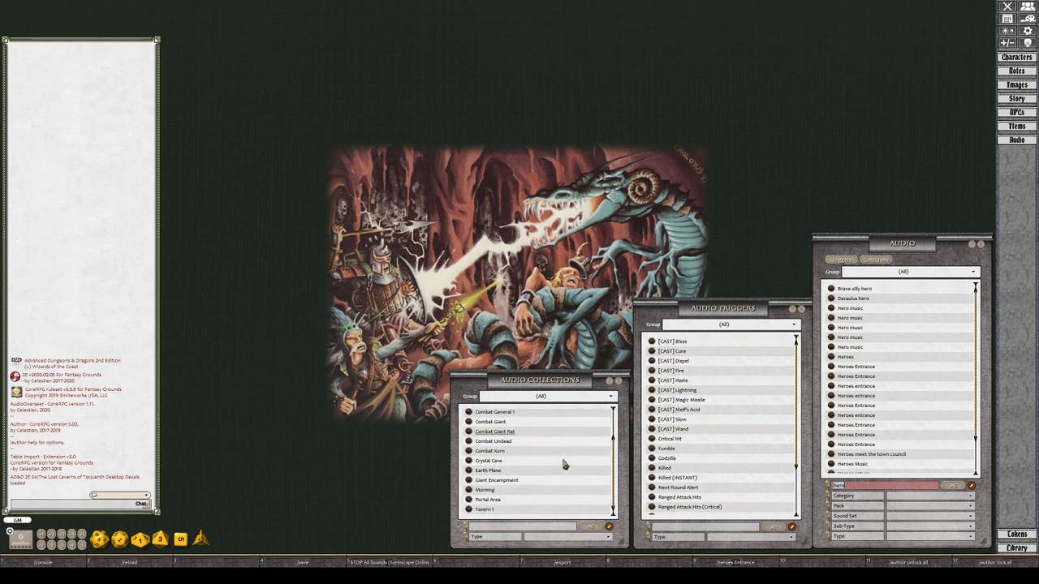
double_click(487, 471)
left_click_drag(519, 252, 229, 248)
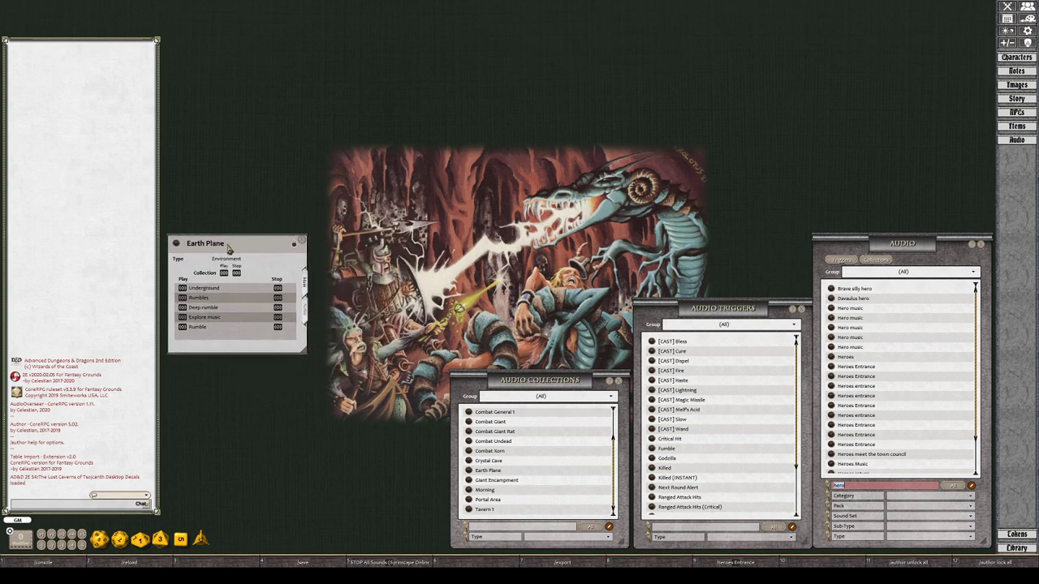
left_click_drag(302, 351, 313, 360)
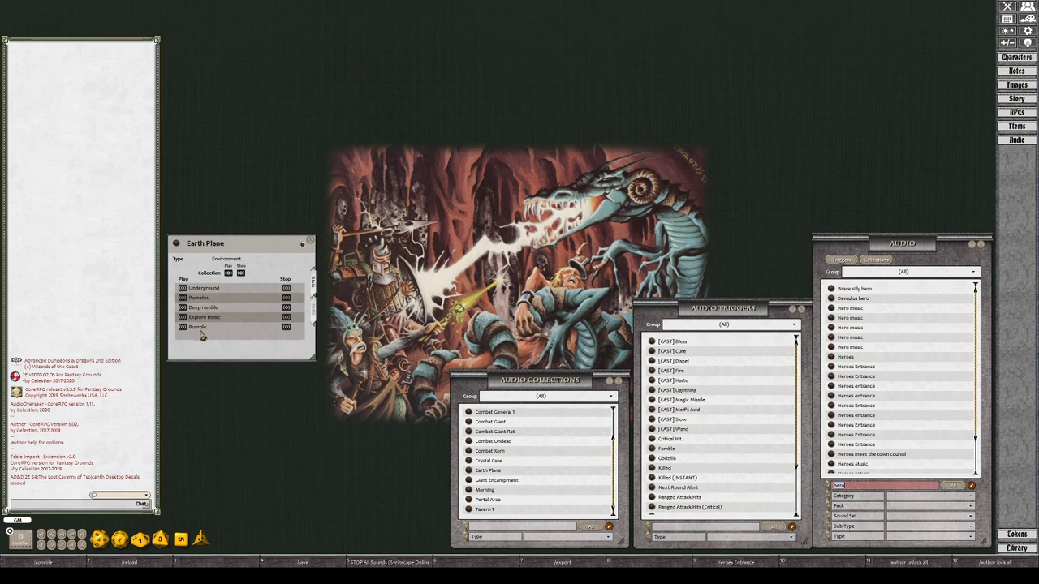
left_click(229, 273)
left_click_drag(253, 246, 250, 394)
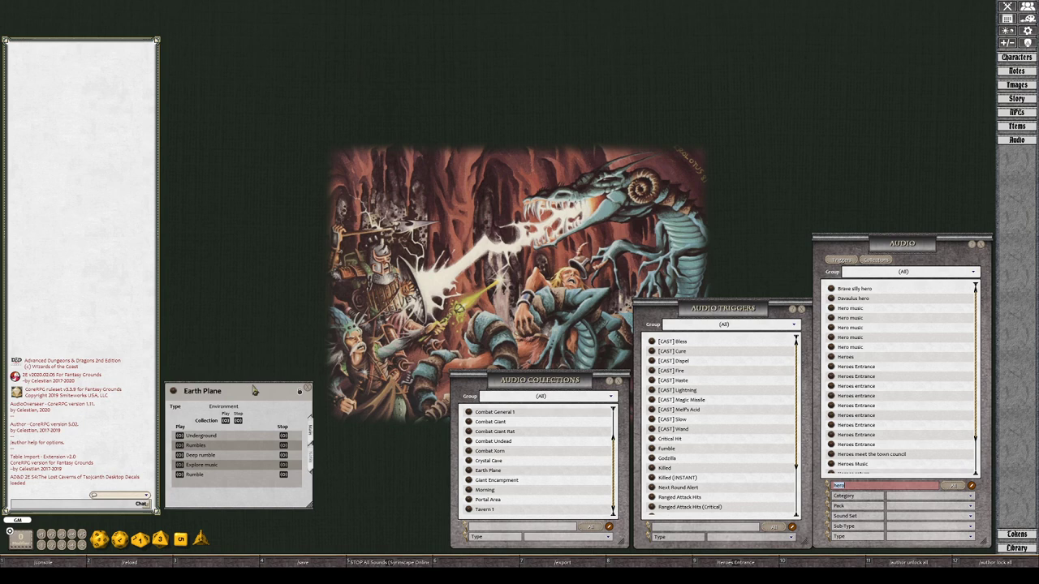
left_click(307, 388)
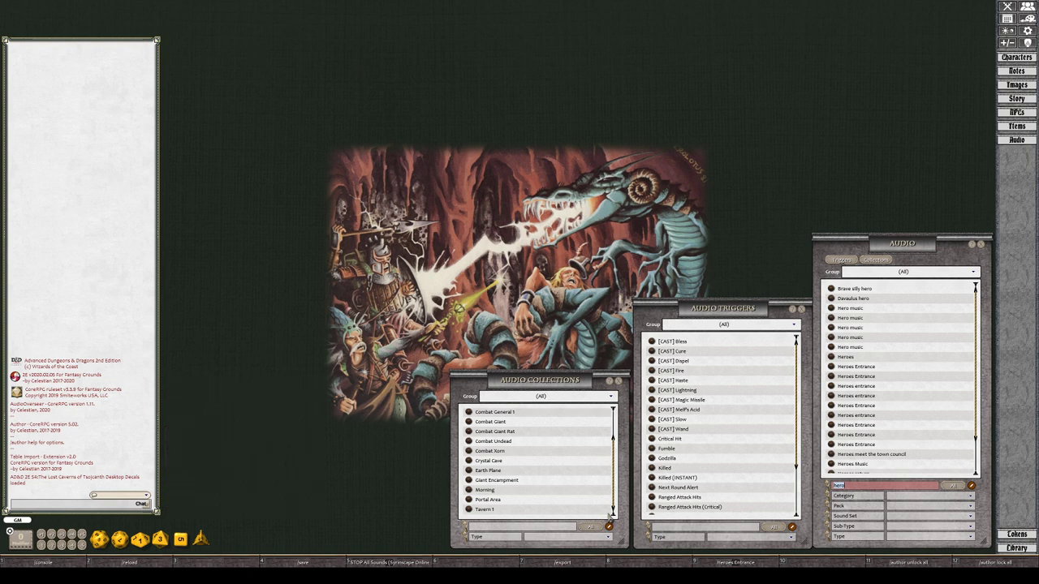
Create a new audio collection named "Air Plane" and place its window clear of the audio lists
left_click(609, 526)
left_click(595, 528)
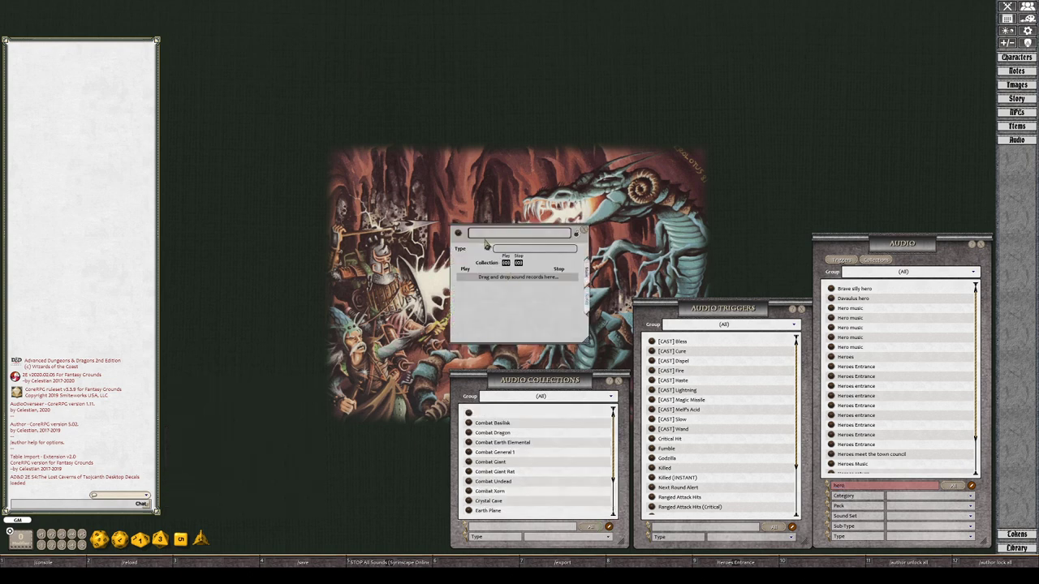
type("Air")
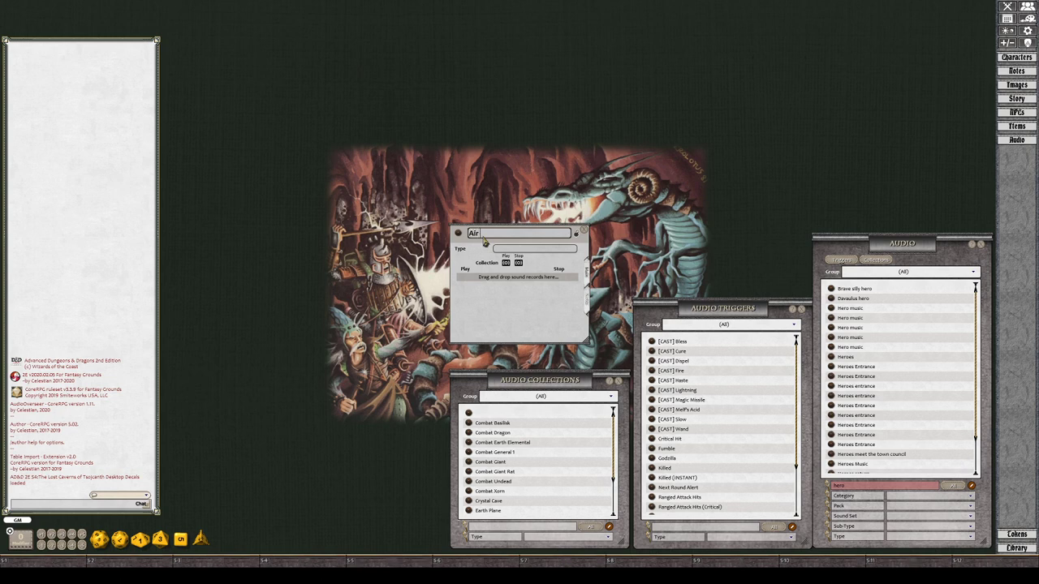
type(" Plane")
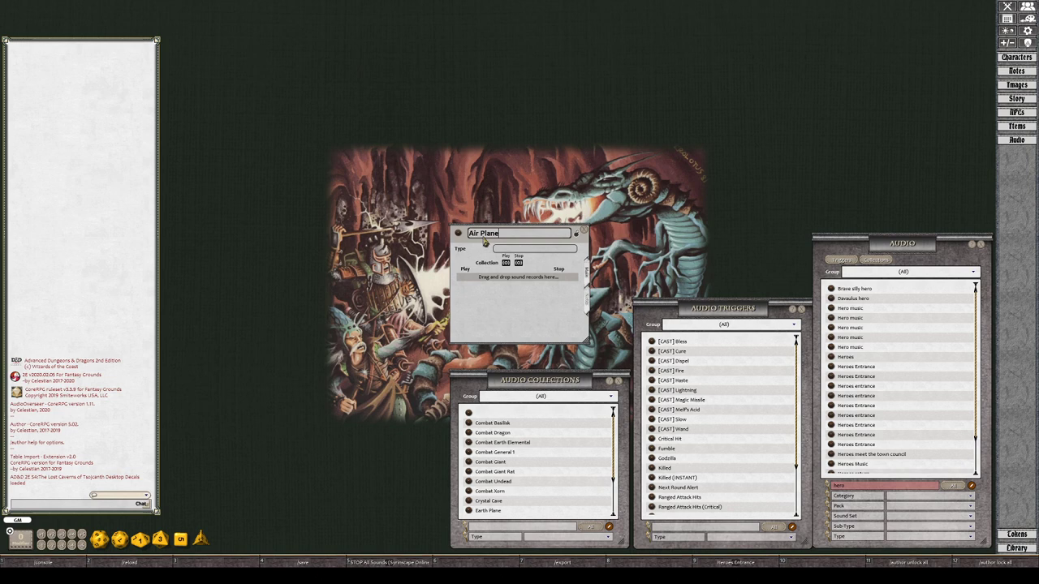
left_click_drag(485, 246, 308, 287)
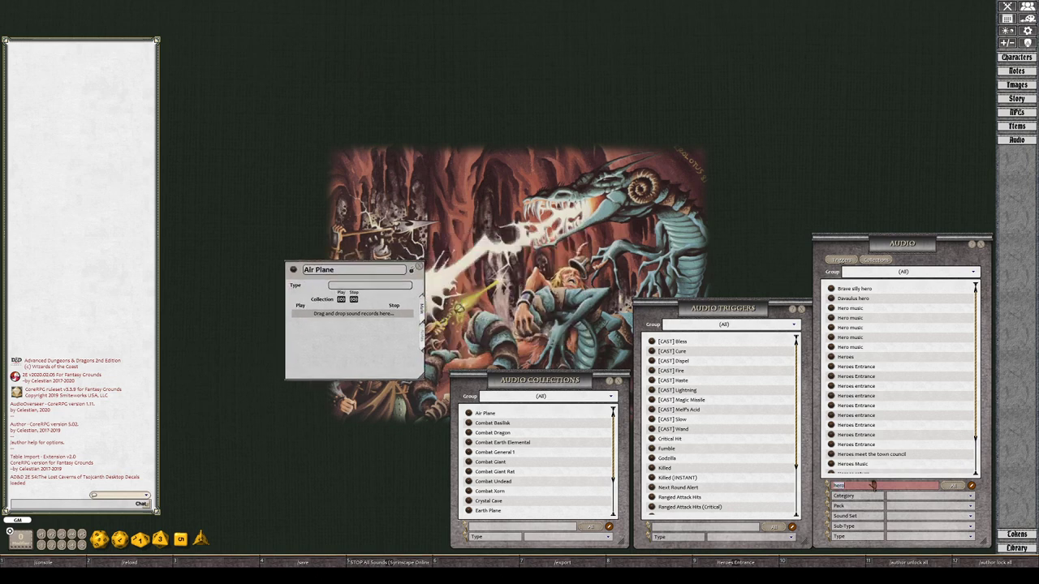
Replace the audio list's name filter with "thunder" and restrict the sub-type to sfx
key("BackSpace")
key("BackSpace")
key("BackSpace")
key("BackSpace")
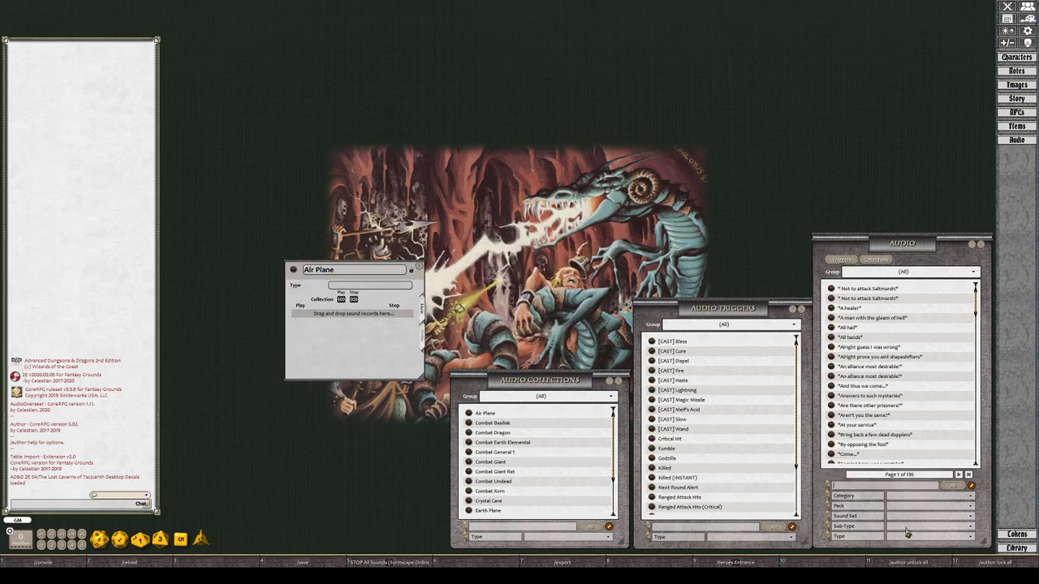
left_click(907, 526)
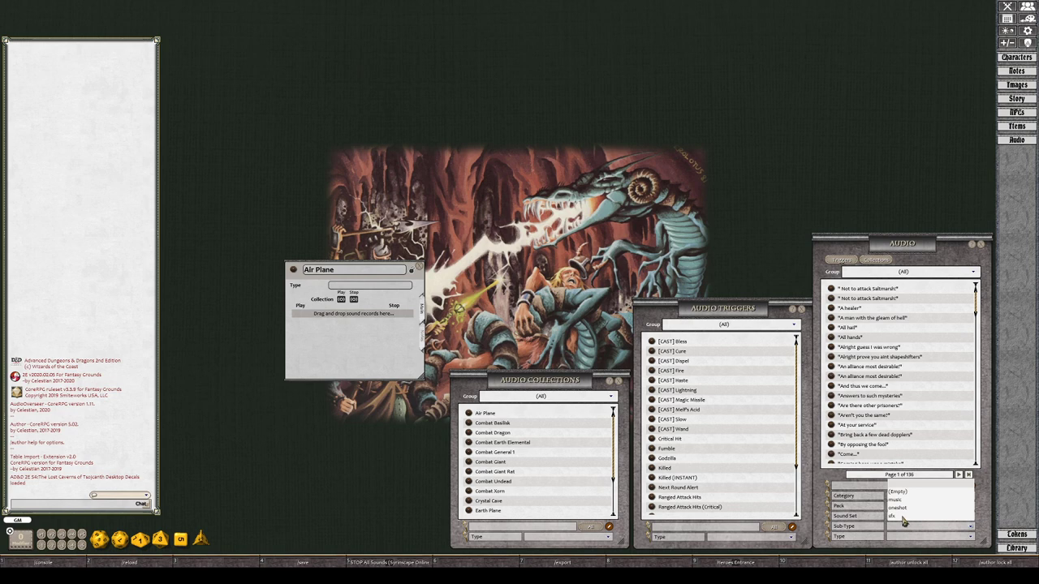
left_click(899, 518)
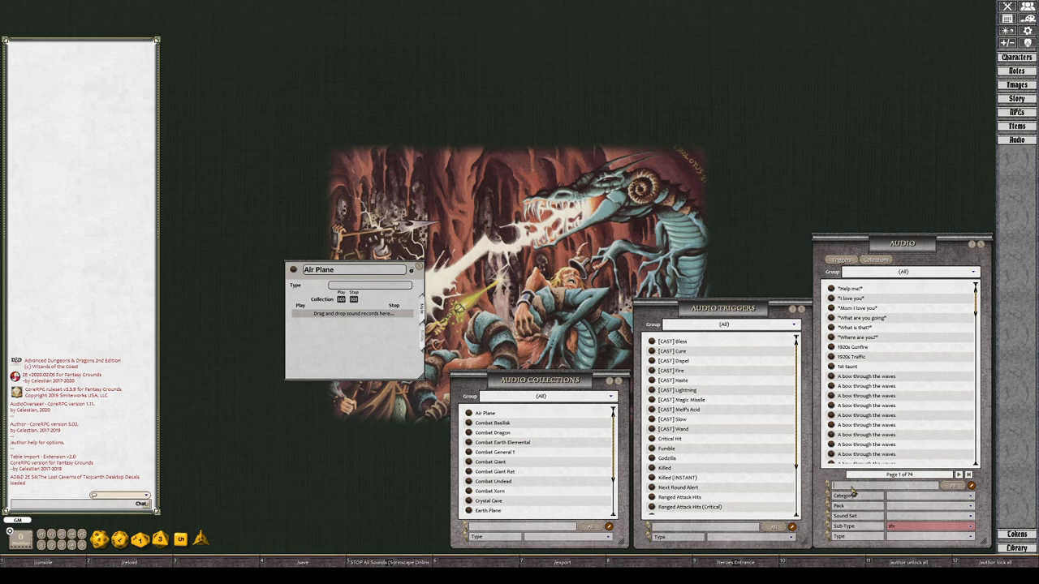
type("hunder")
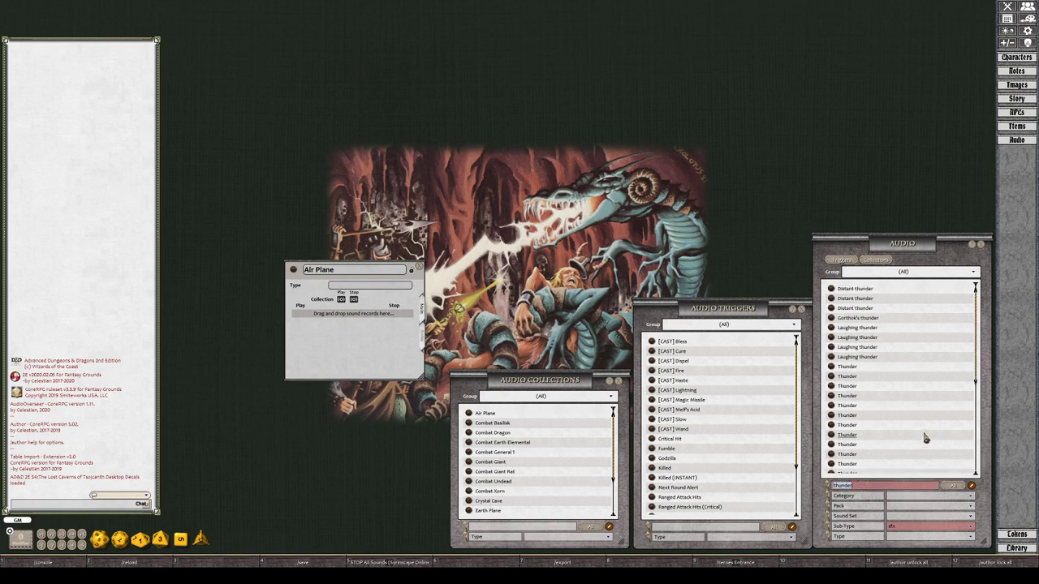
Add the Distant thunder sound from the Storm set and the Thunder sound from the dia Avernus set to the Air Plane collection
left_click(853, 308)
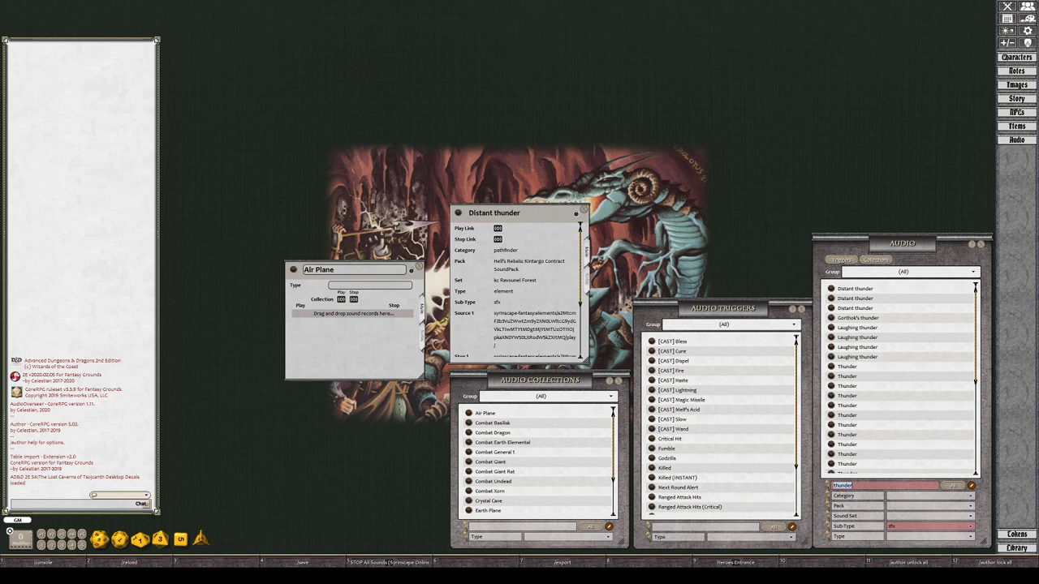
left_click(853, 308)
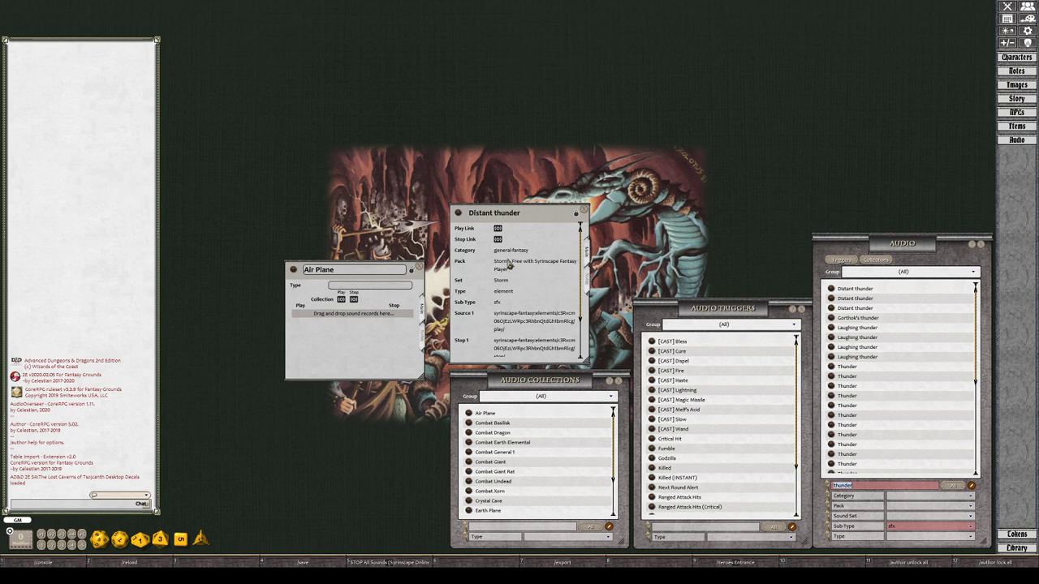
left_click(498, 230)
left_click_drag(459, 215, 333, 318)
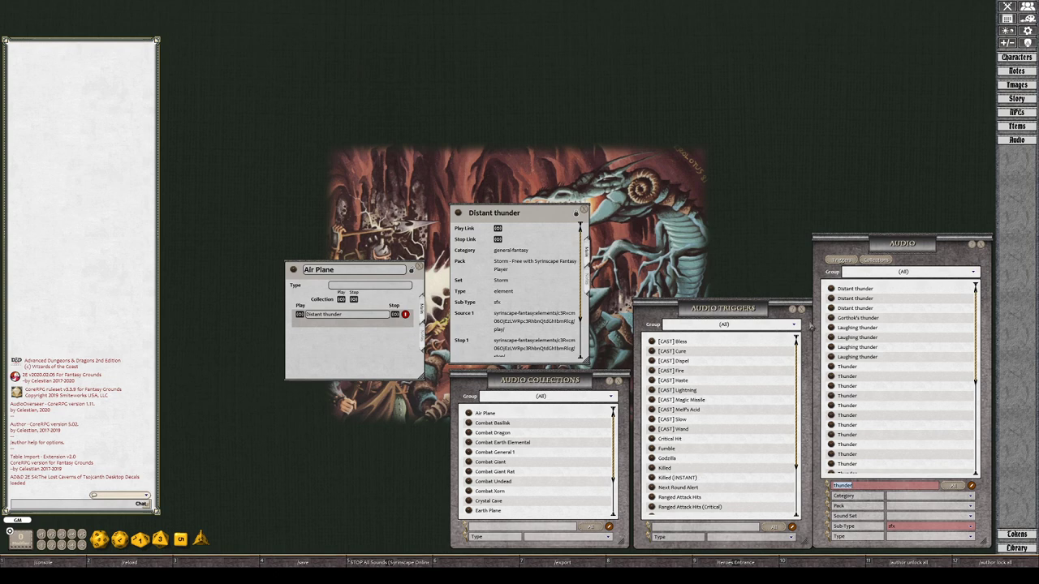
left_click(856, 371)
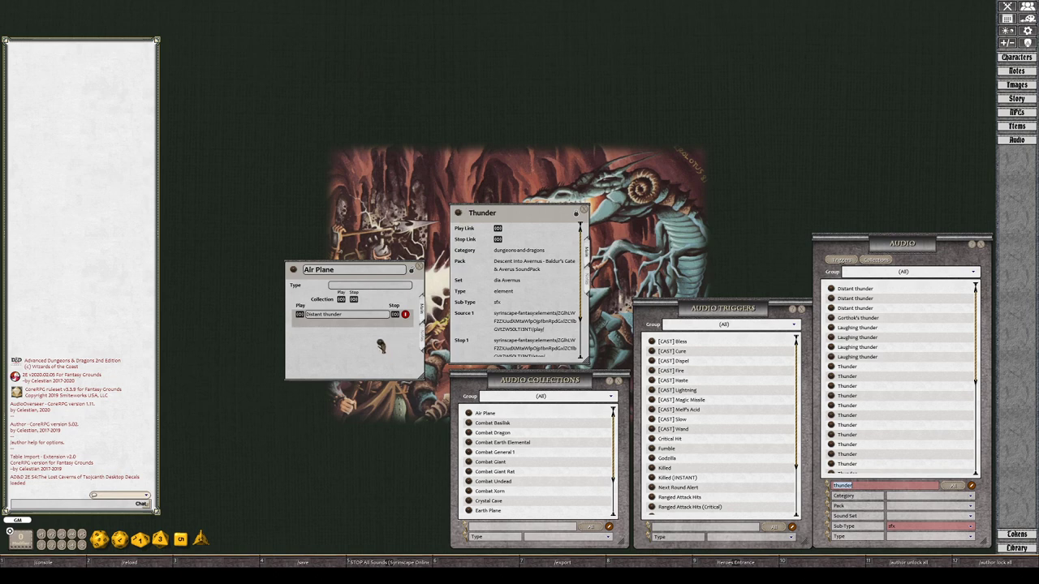
left_click_drag(380, 347, 369, 328)
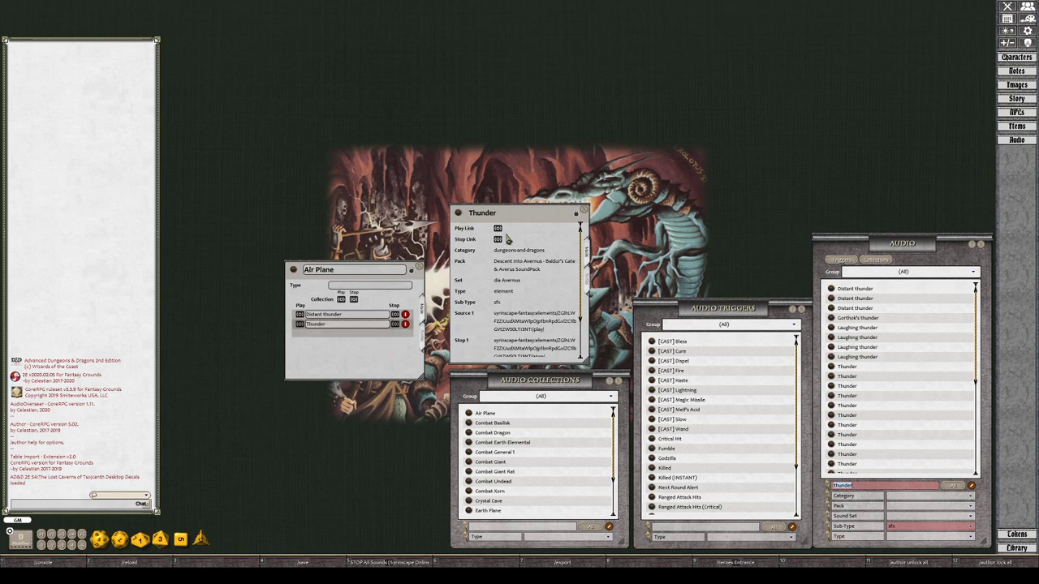
Add the Thunderous finale sound to the Air Plane collection and close the sound's record
scroll(894, 431, "down", 2)
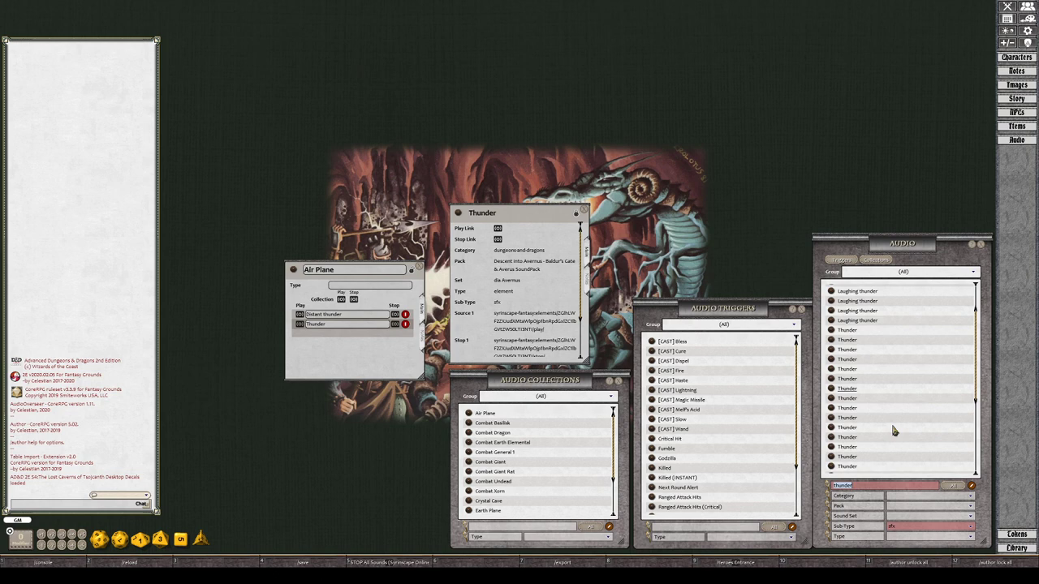
scroll(893, 431, "down", 5)
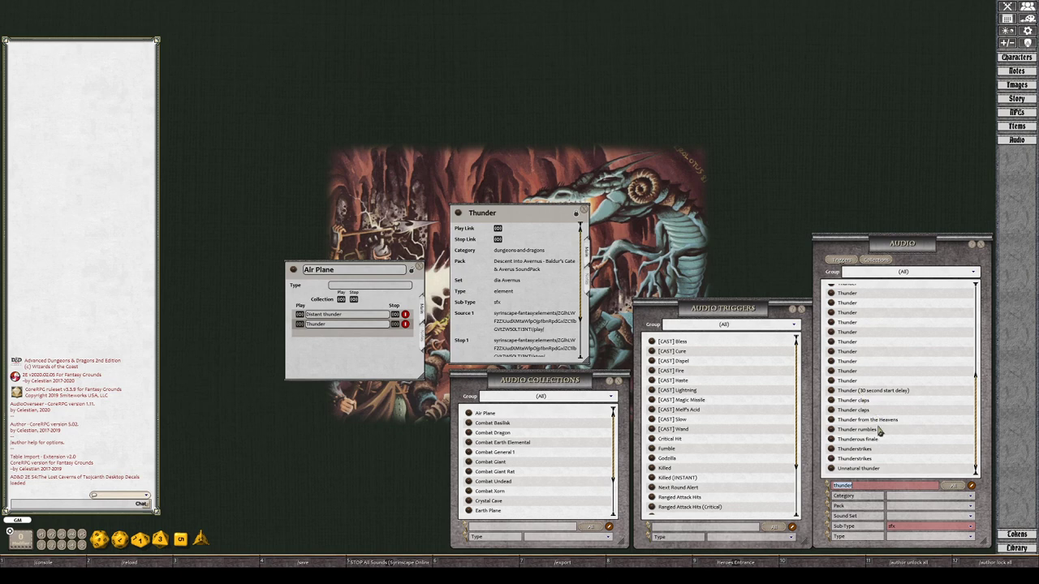
left_click(861, 439)
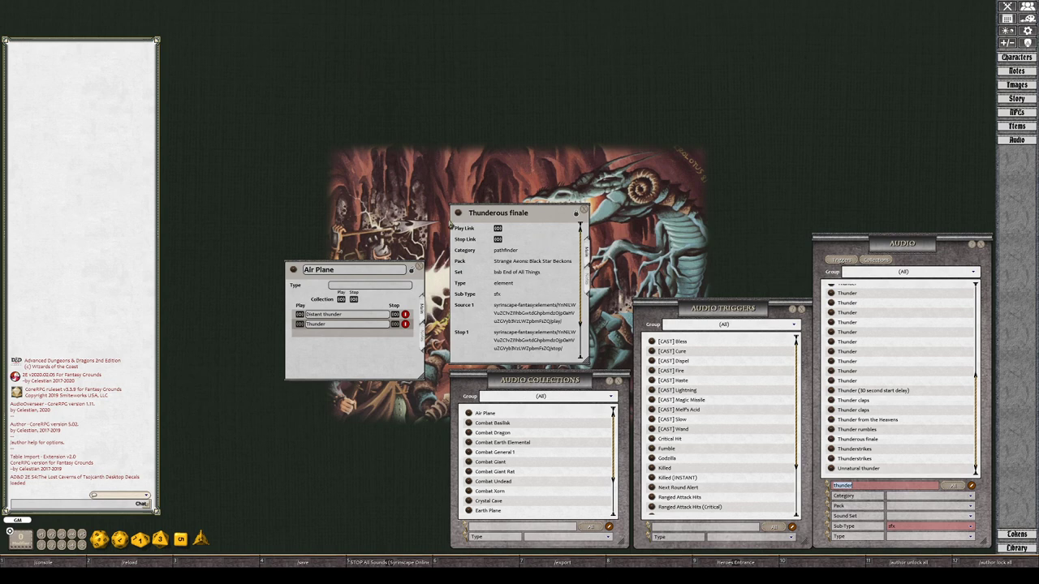
left_click_drag(458, 214, 361, 337)
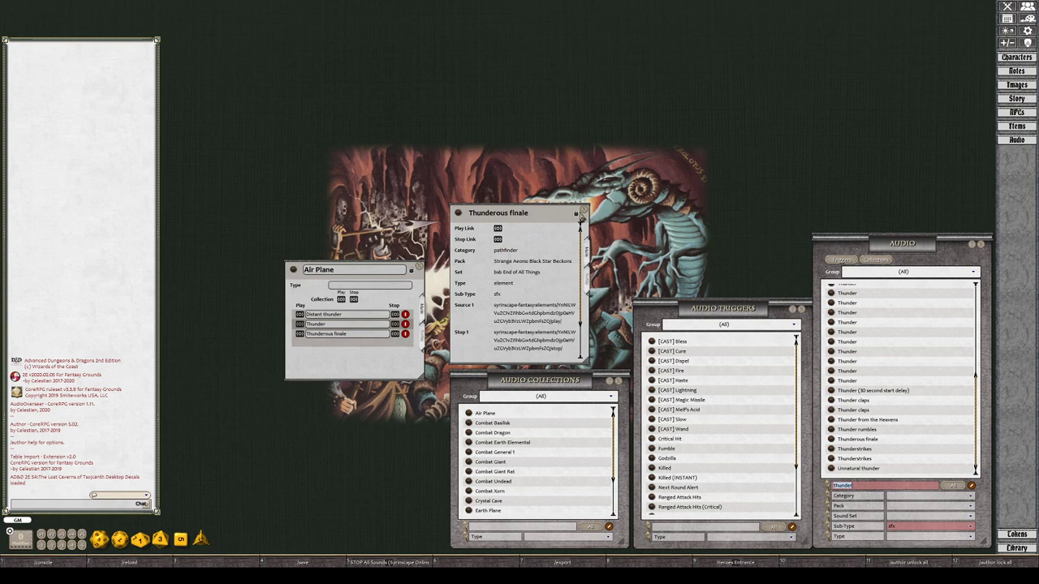
left_click(582, 211)
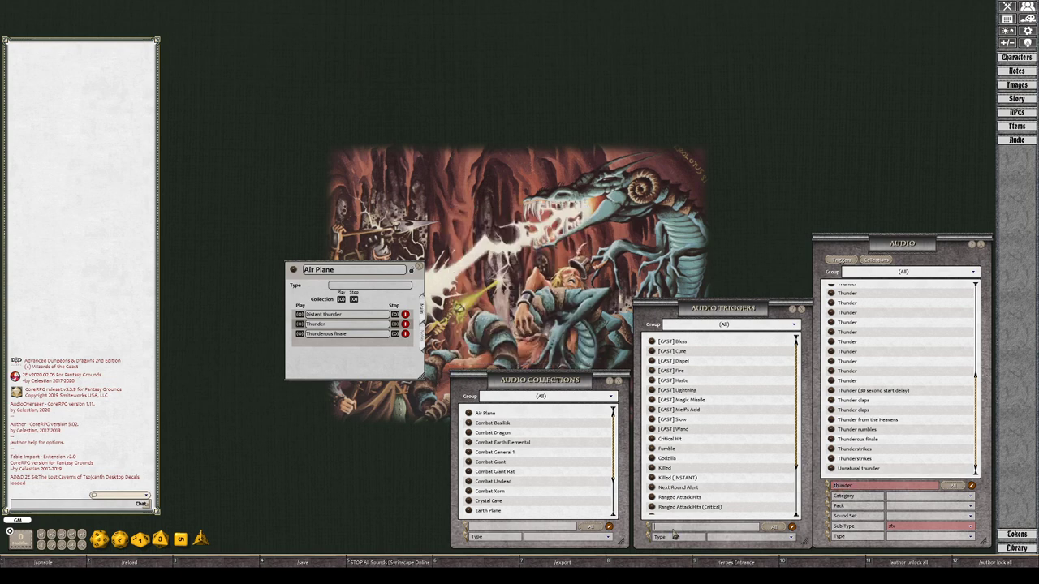
Filter the sfx sounds by the name "wind" and look through the matching entries
type("wind")
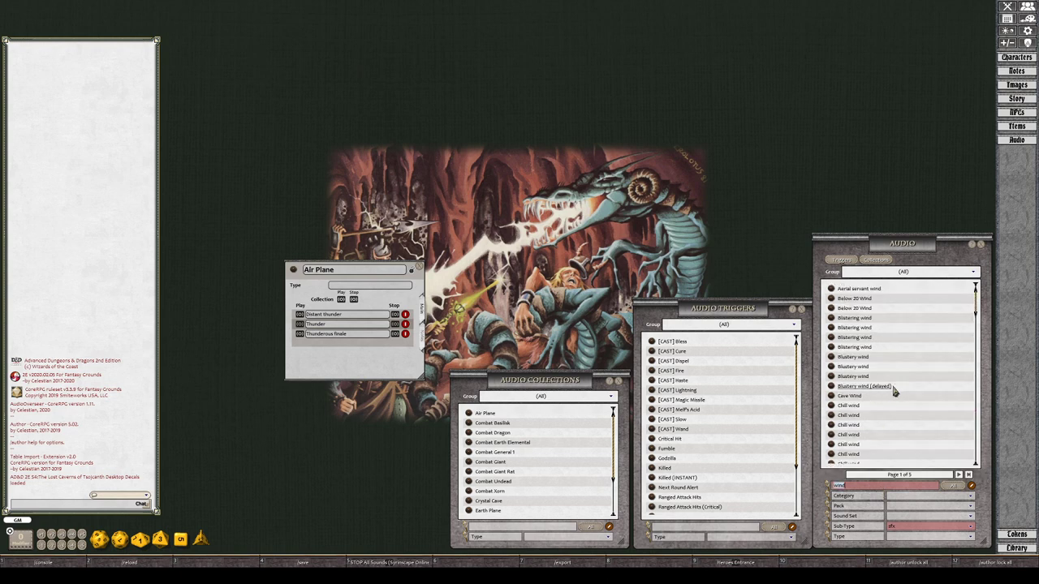
scroll(893, 392, "down", 2)
scroll(892, 392, "down", 6)
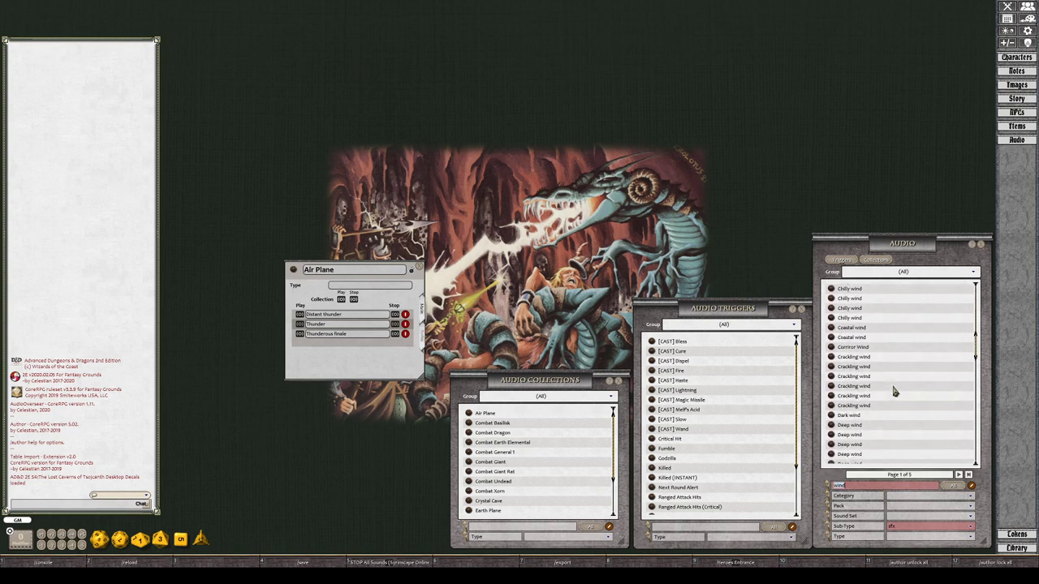
scroll(893, 392, "up", 5)
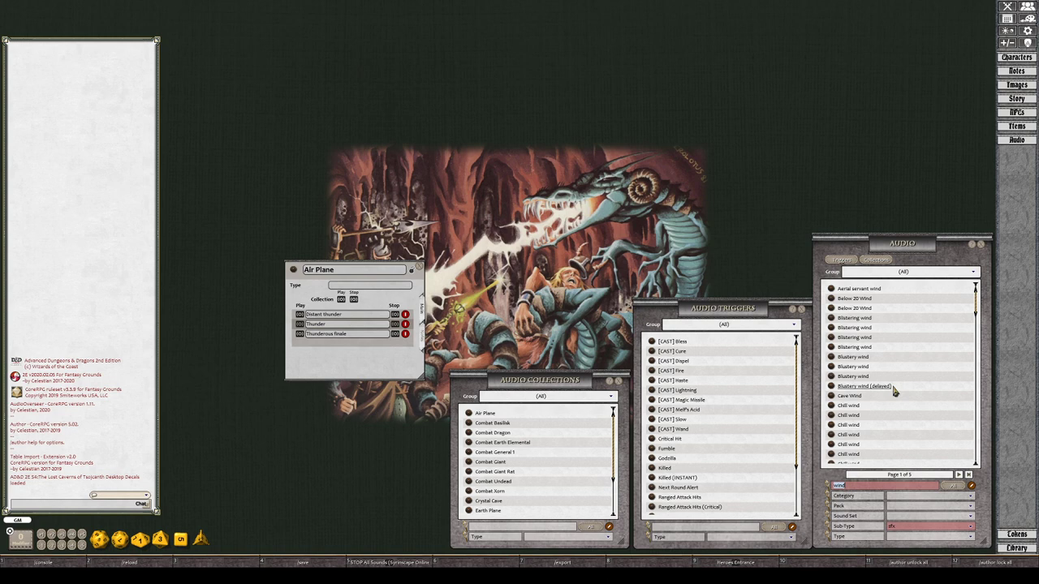
scroll(893, 392, "down", 3)
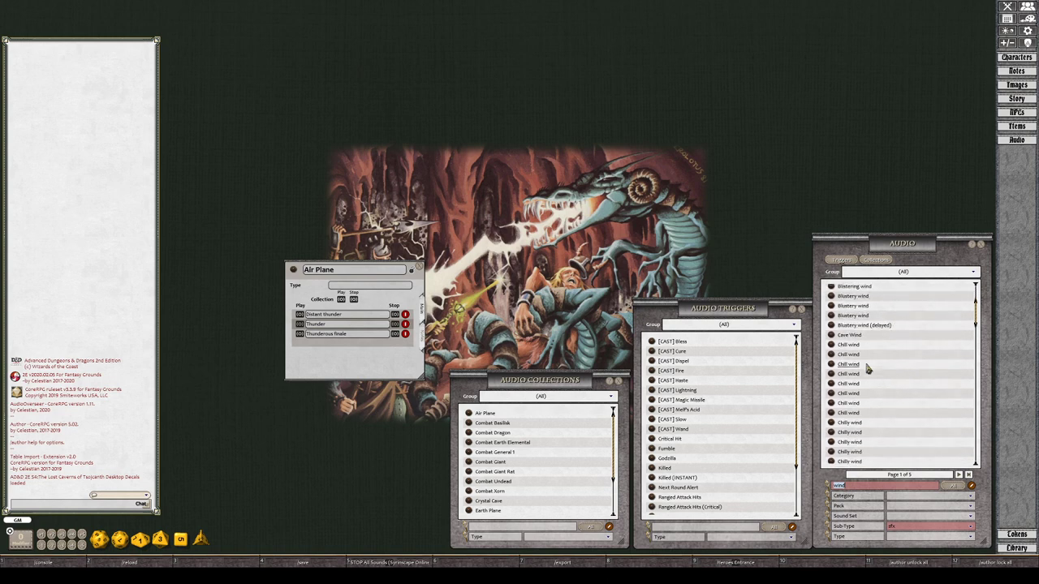
Inspect the records of the Chill wind and Chilly wind sounds in the filtered list
left_click(848, 344)
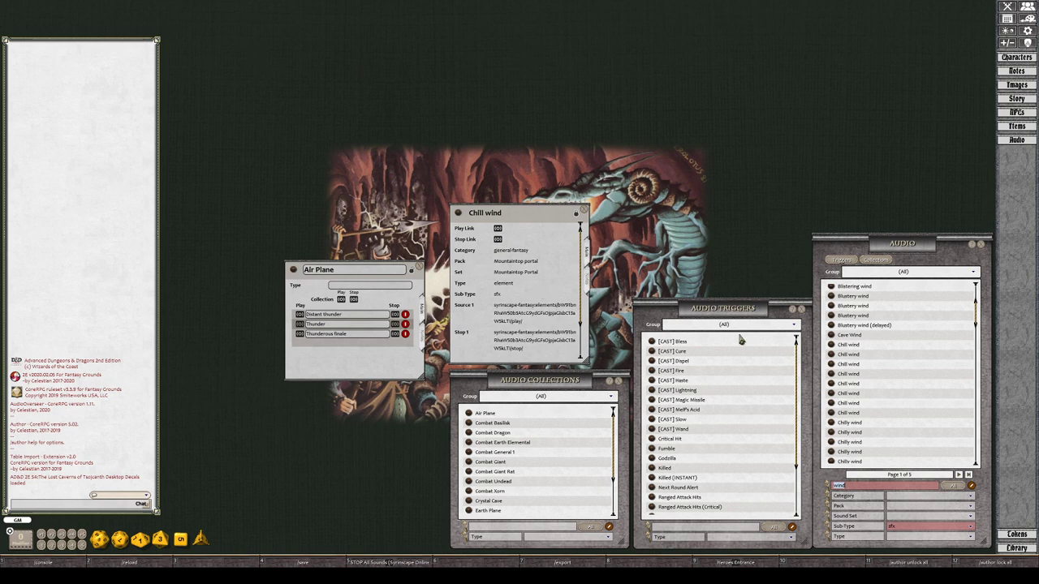
left_click(858, 354)
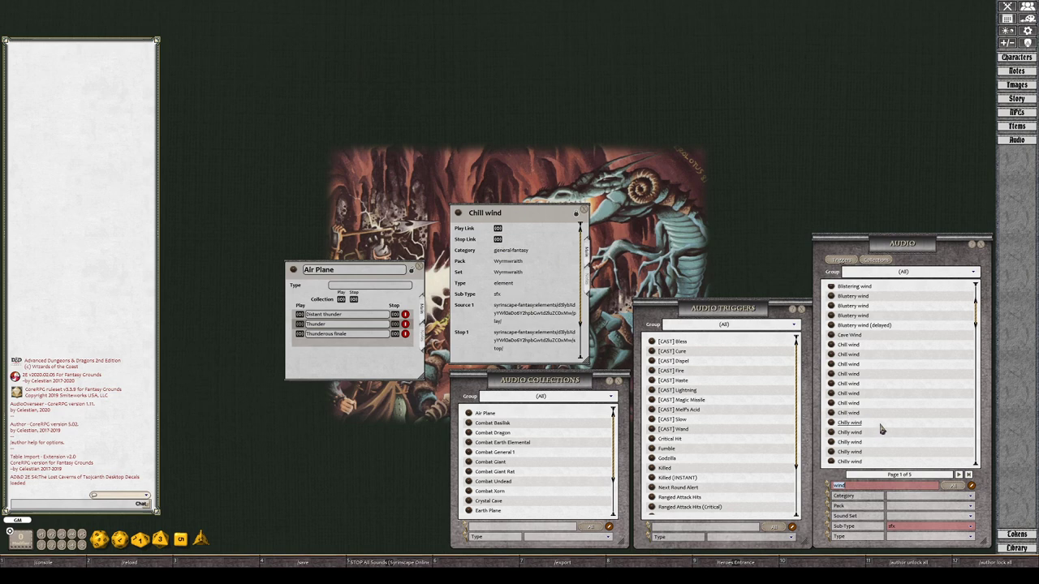
scroll(885, 434, "down", 3)
left_click(852, 440)
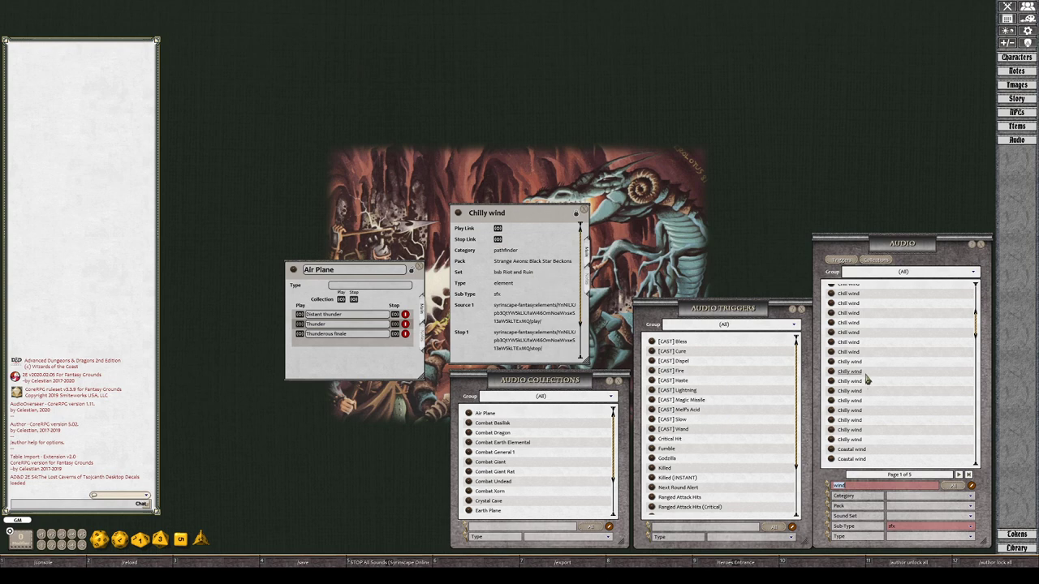
Preview the Coastal wind sound, stop it, and play the Chilly wind sound from the bsb Riot and Ruin set
left_click(850, 450)
left_click(498, 229)
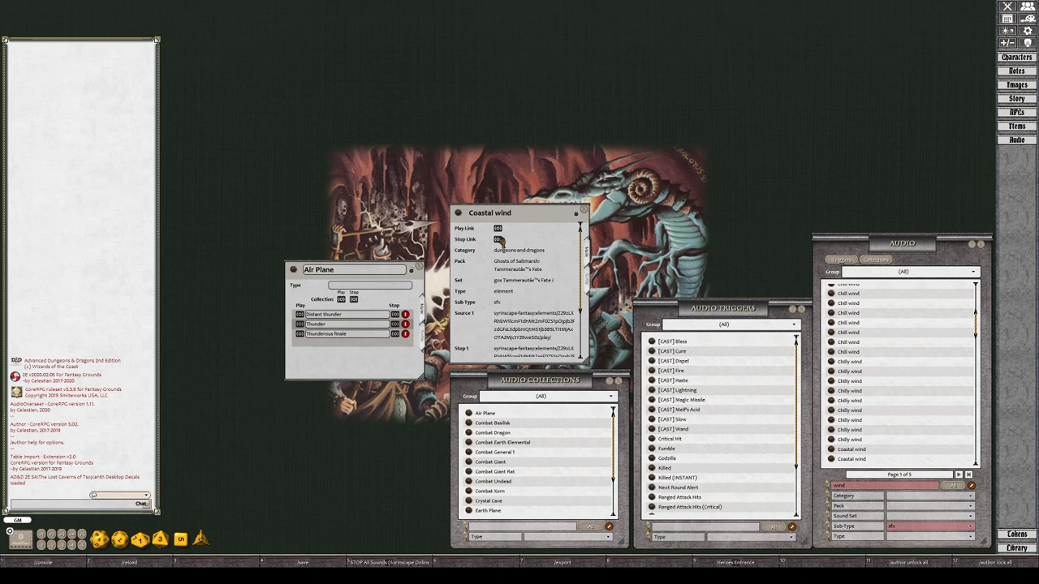
left_click(498, 240)
left_click(857, 439)
left_click(497, 228)
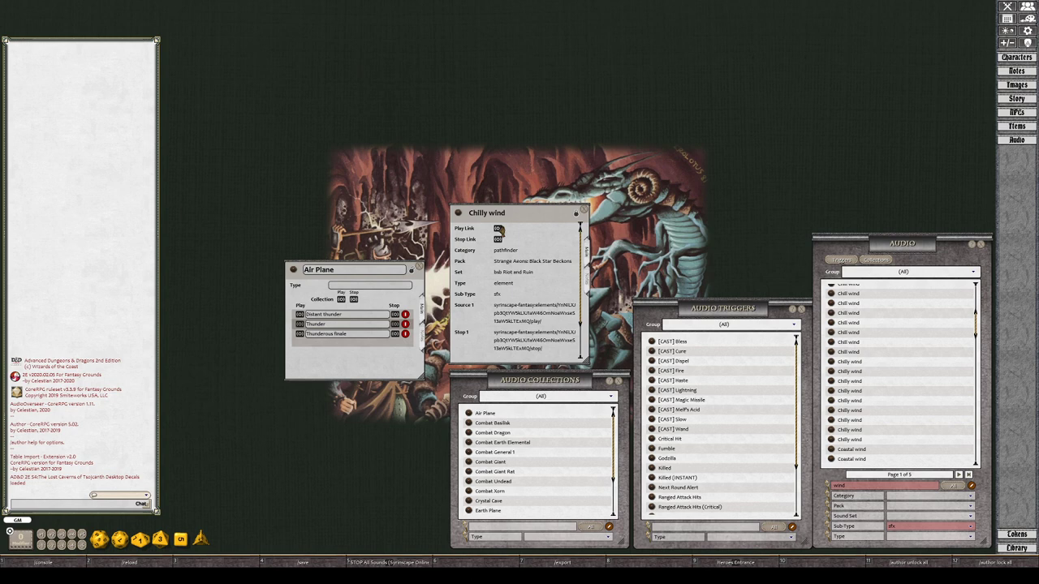
Open the record of the Distant wind sound from the Windsong Caverns set
scroll(923, 435, "down", 6)
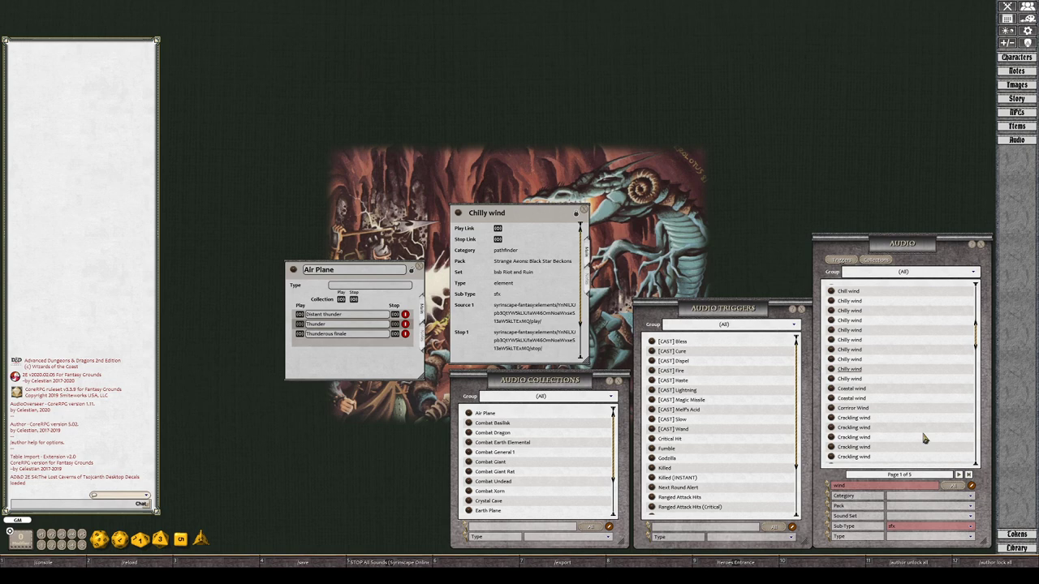
scroll(923, 438, "down", 5)
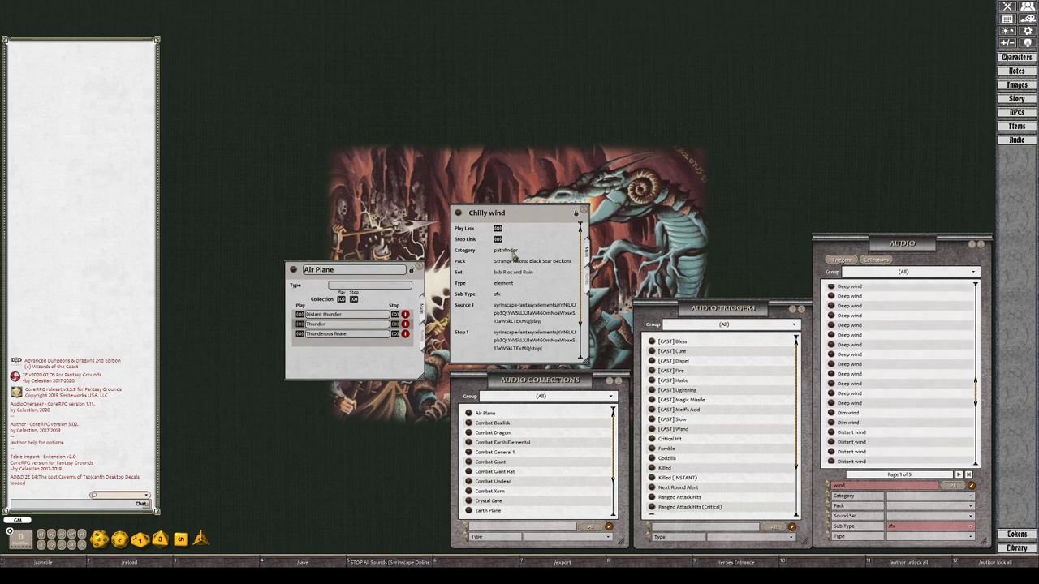
scroll(881, 401, "down", 3)
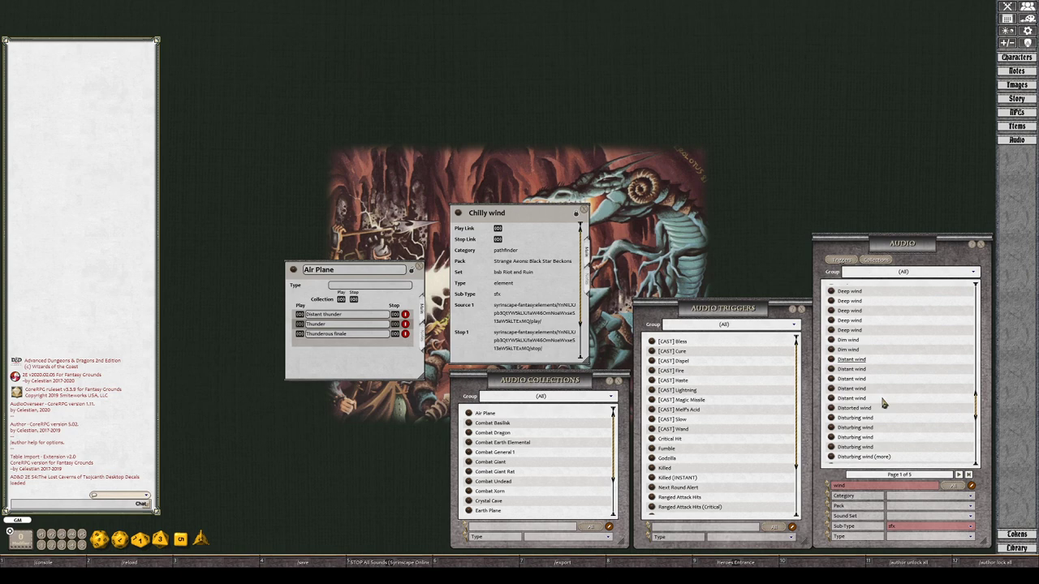
left_click(848, 367)
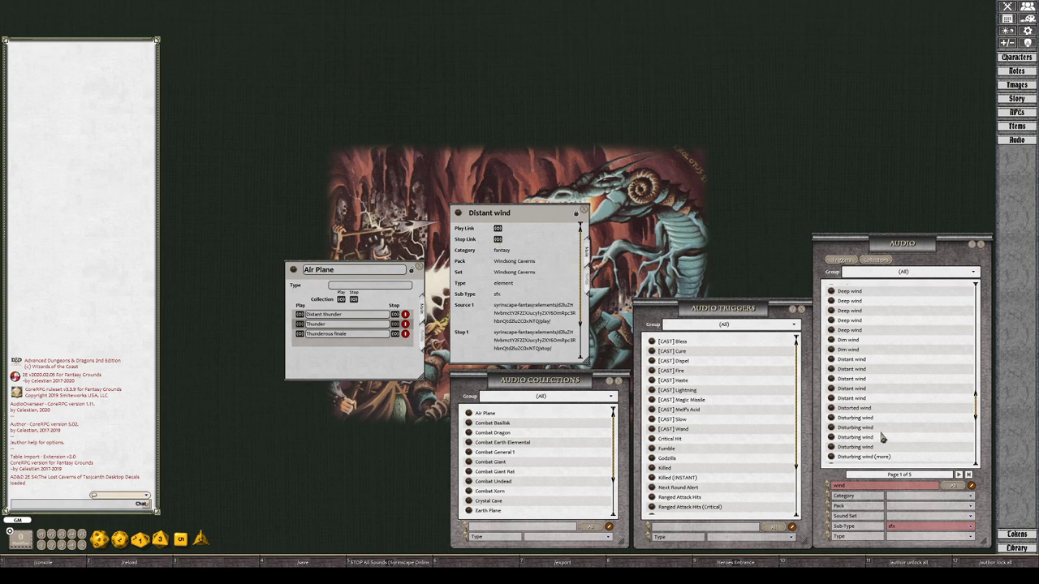
Add the Gusty wind sound from the die Baldur's Gate set to the Air Plane collection
scroll(883, 436, "down", 5)
scroll(885, 438, "down", 3)
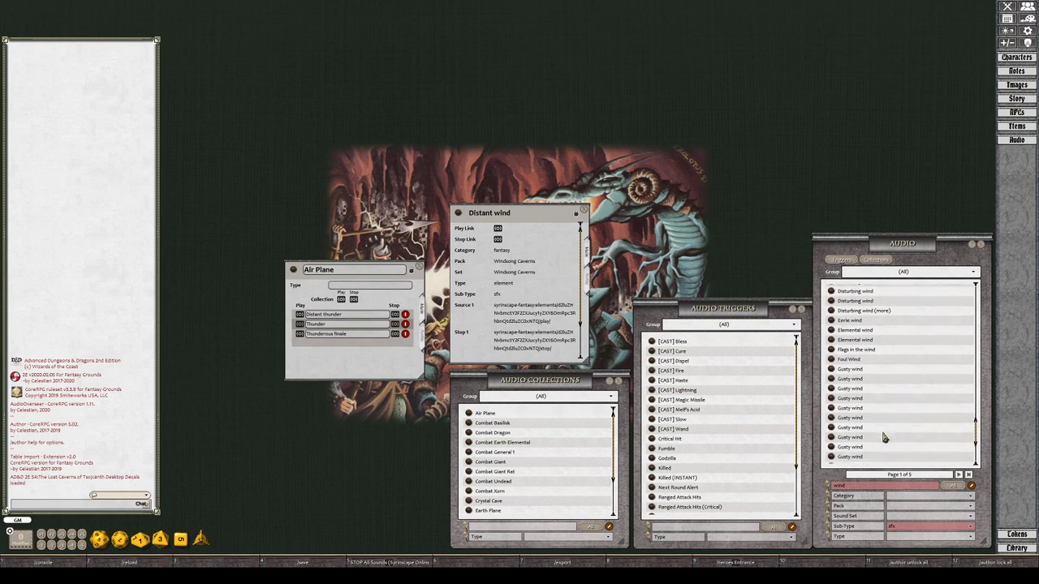
left_click(861, 379)
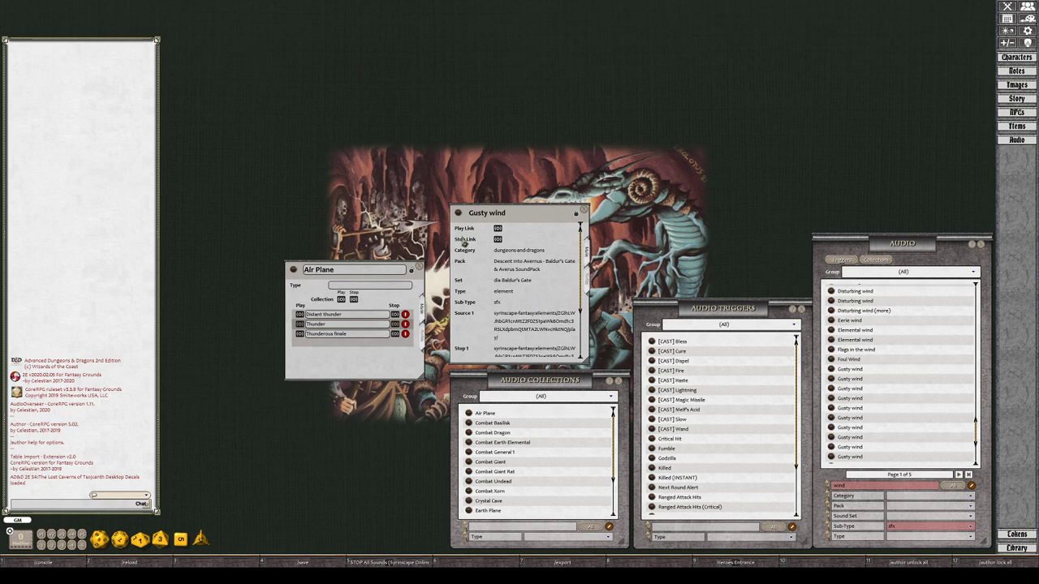
left_click_drag(459, 215, 355, 347)
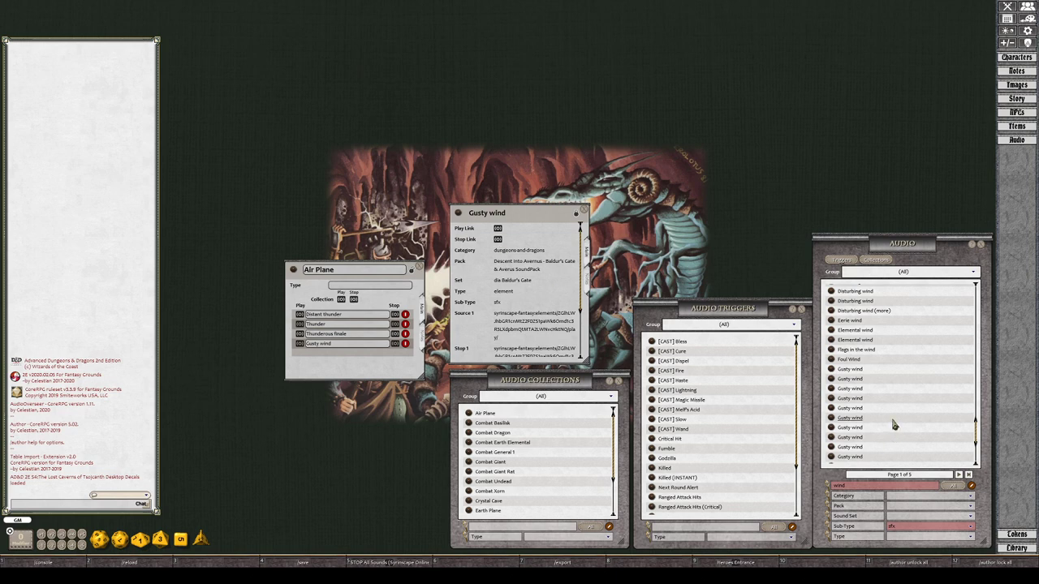
Search the sfx sounds for "sleet" and clear the name filter
scroll(893, 425, "down", 3)
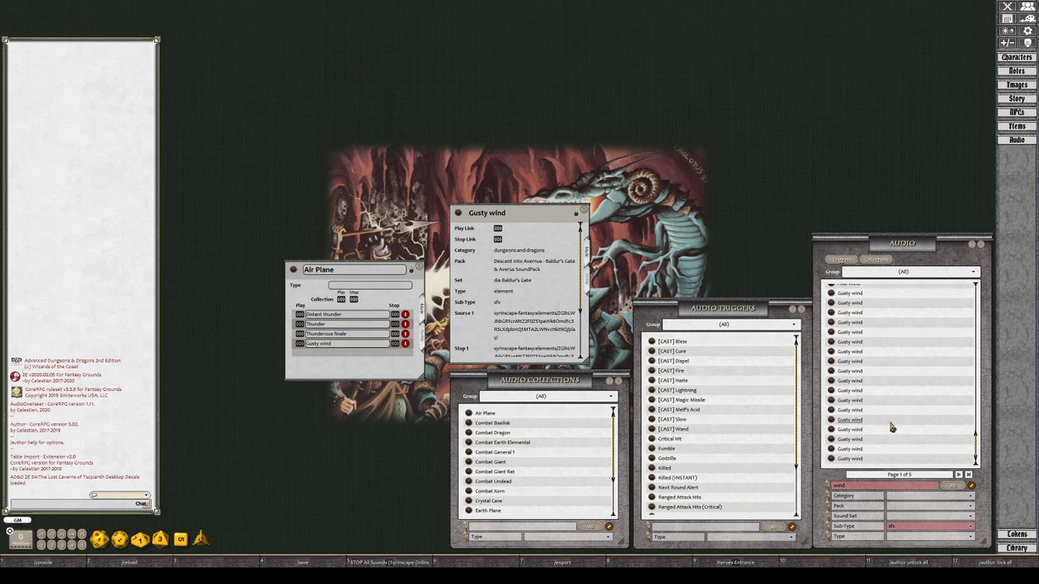
left_click(864, 487)
type("sleet")
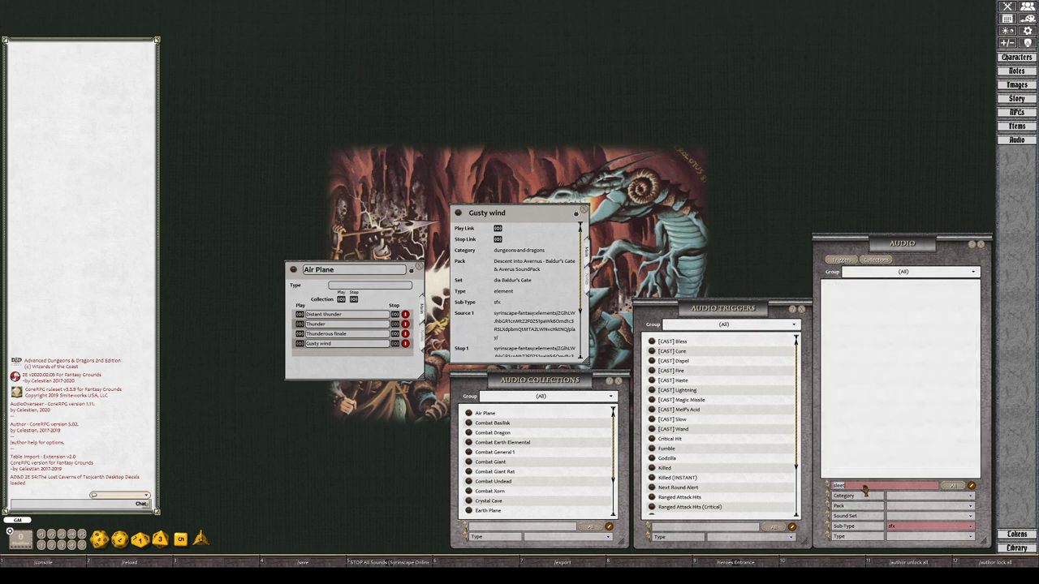
key("BackSpace")
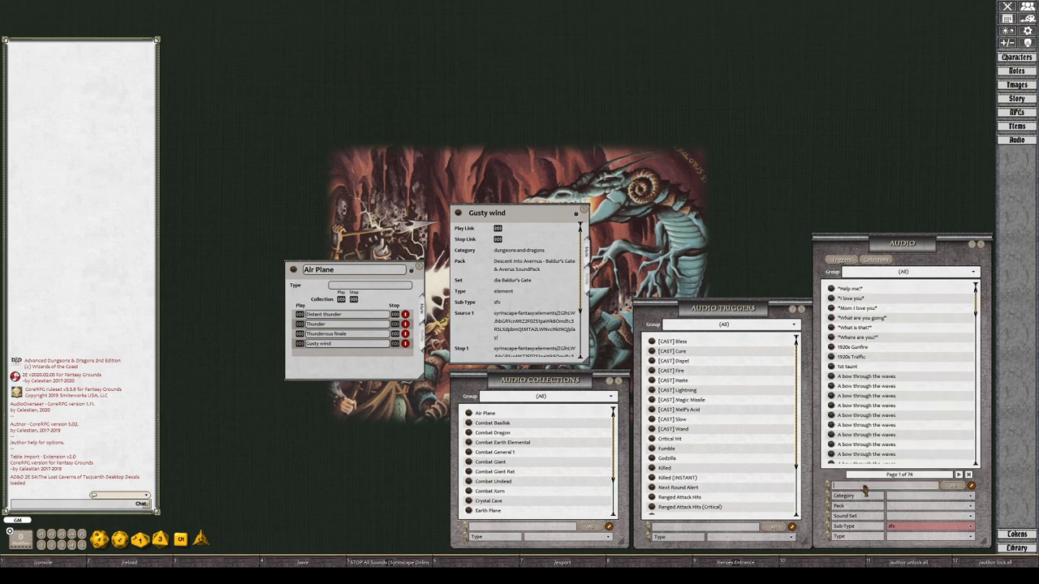
Filter the sfx sounds by "snow", inspect the Snowy wind and Wind Snow Whipping records, and close the open record
type("snow")
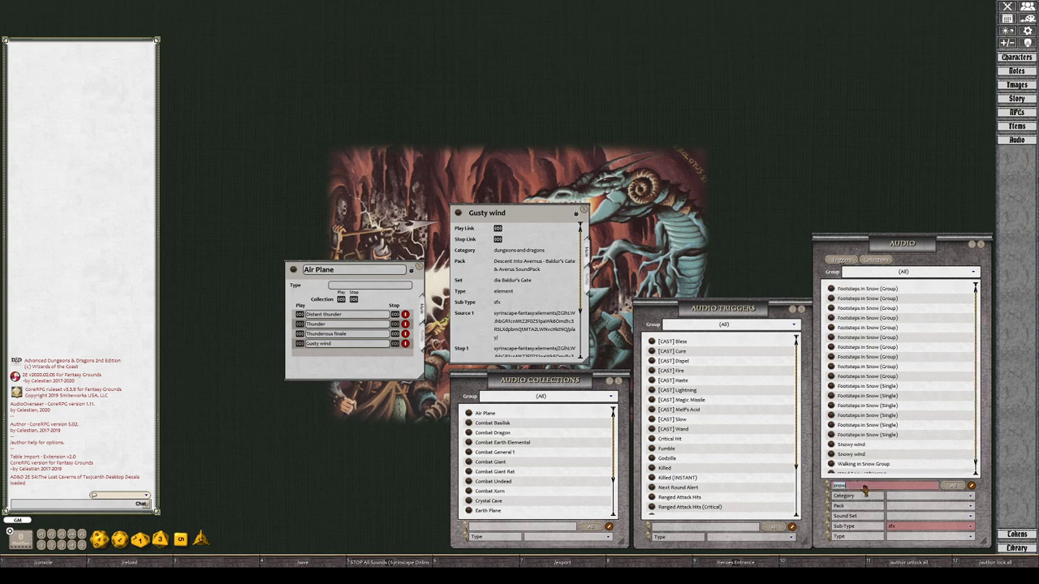
scroll(911, 416, "down", 1)
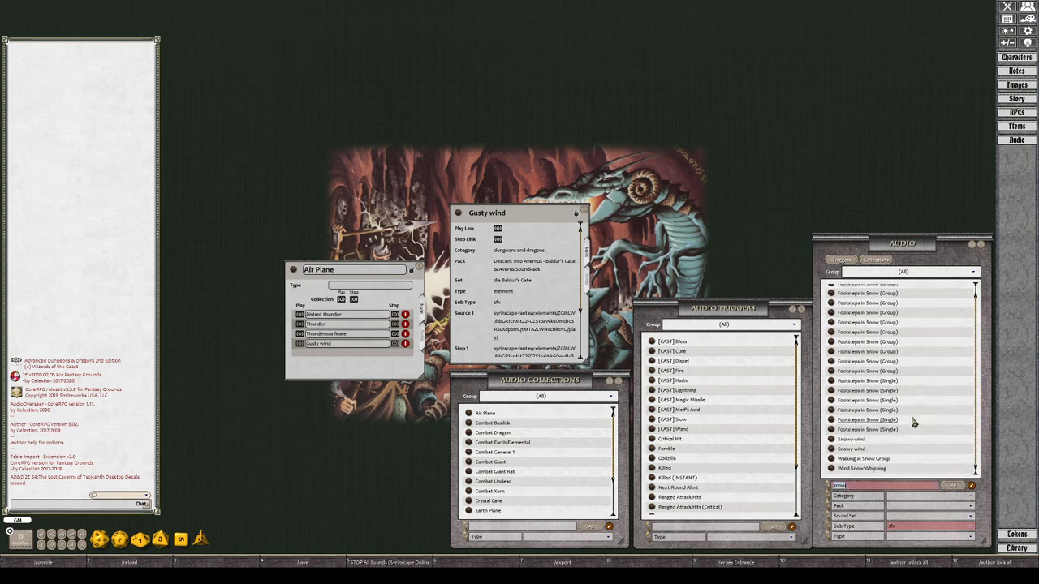
left_click(857, 440)
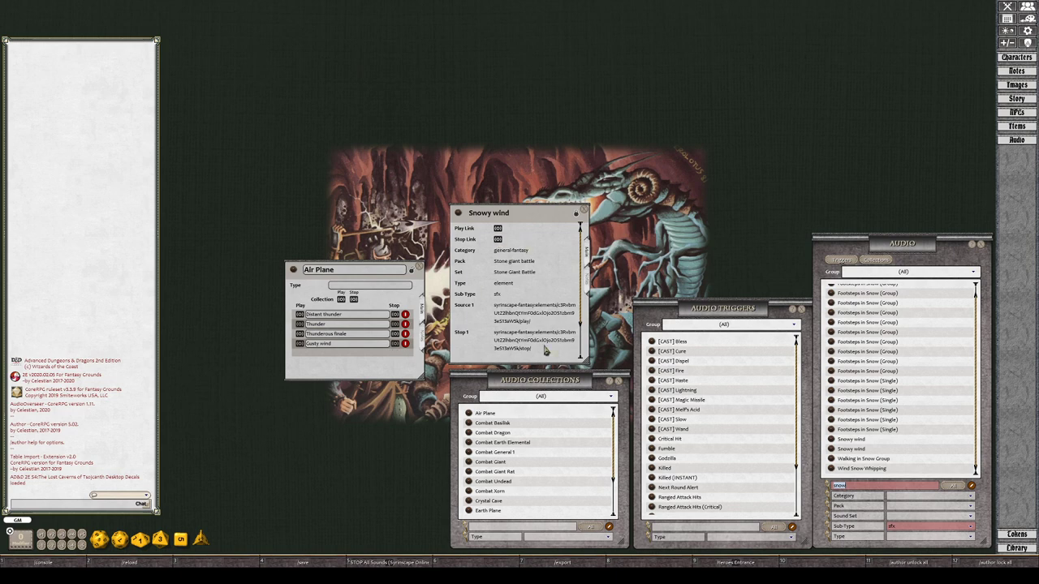
left_click(831, 469)
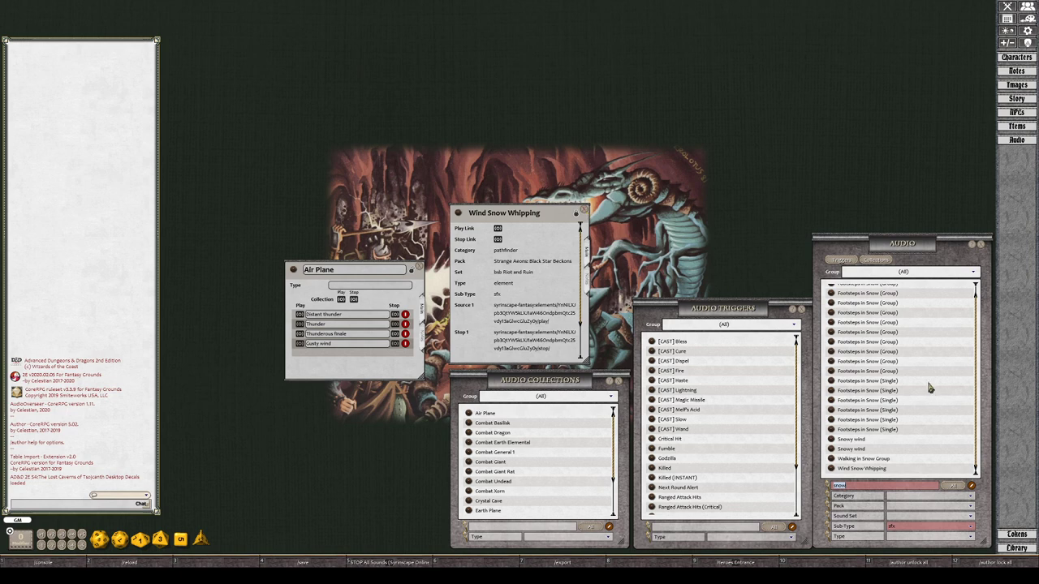
scroll(899, 326, "up", 1)
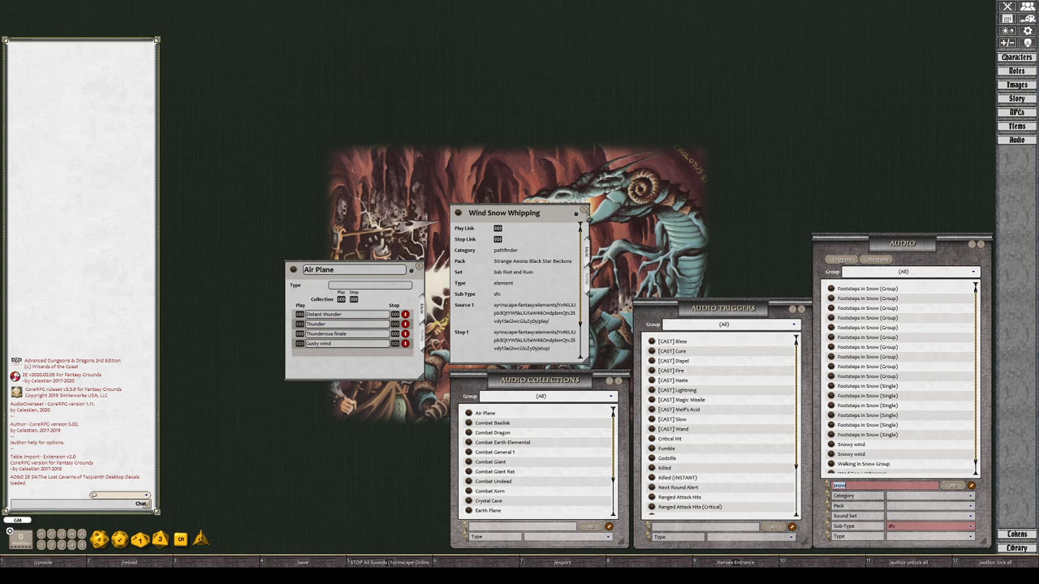
left_click(583, 210)
Search the sfx sounds for "hail" and clear the name filter
scroll(901, 452, "down", 1)
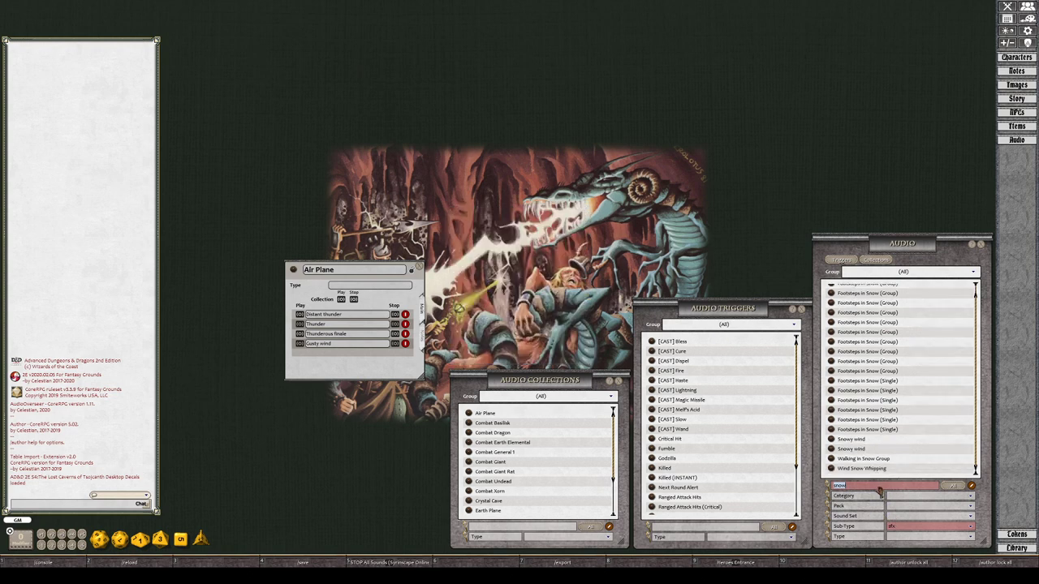
type("hail")
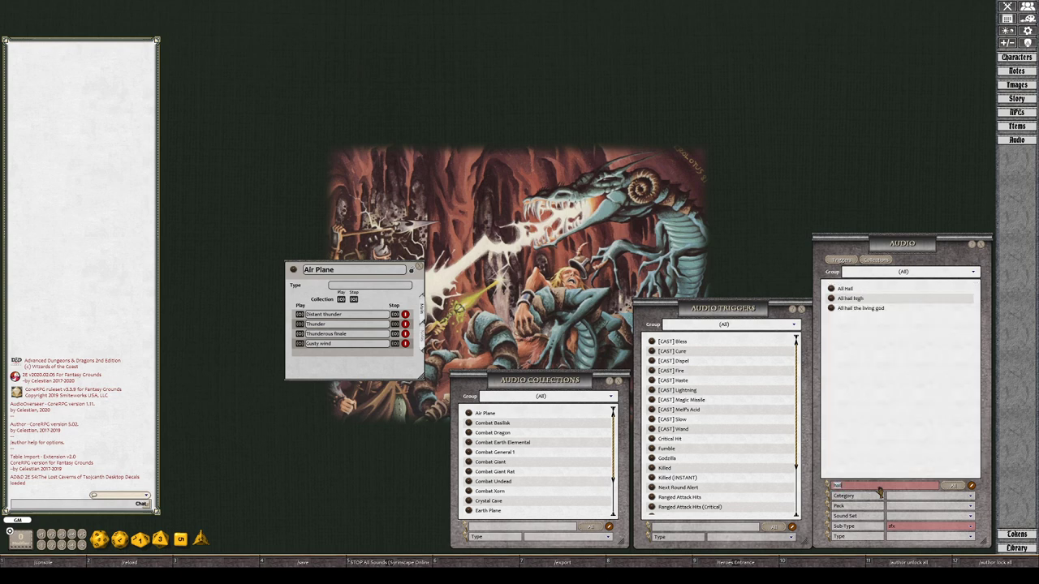
key("BackSpace")
key("BackSpace")
key("BackSpace")
key("BackSpace")
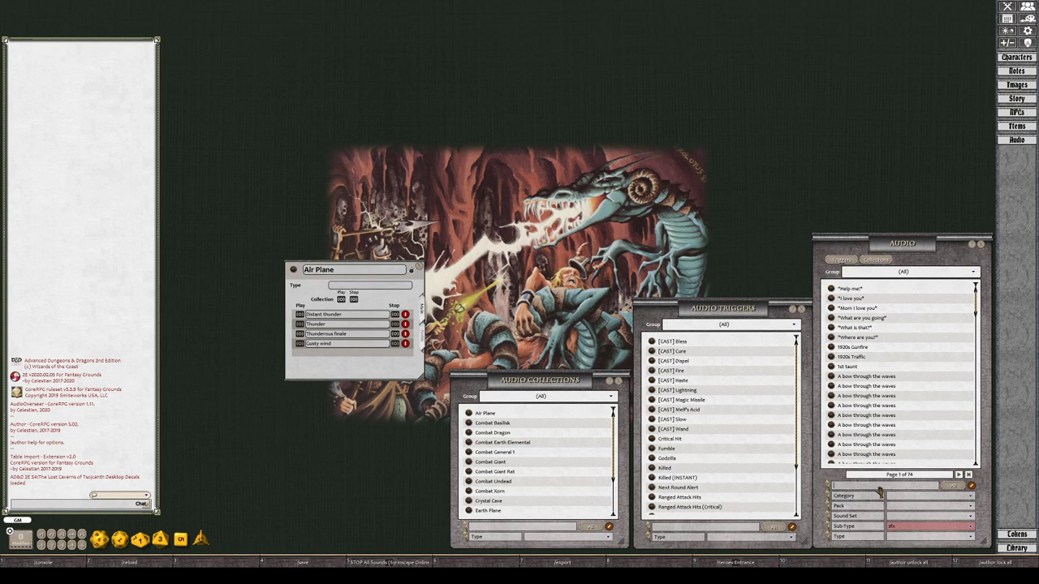
Restrict the audio list's sub-type to music and open the Cragmaw bones track from the gos Isle of the Abbey ii set
left_click(896, 527)
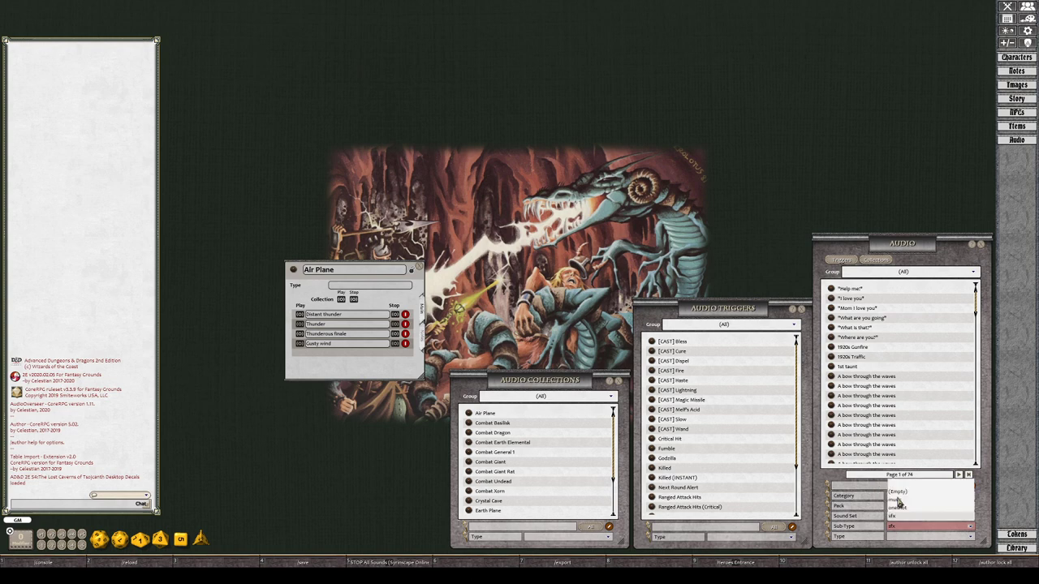
left_click(897, 500)
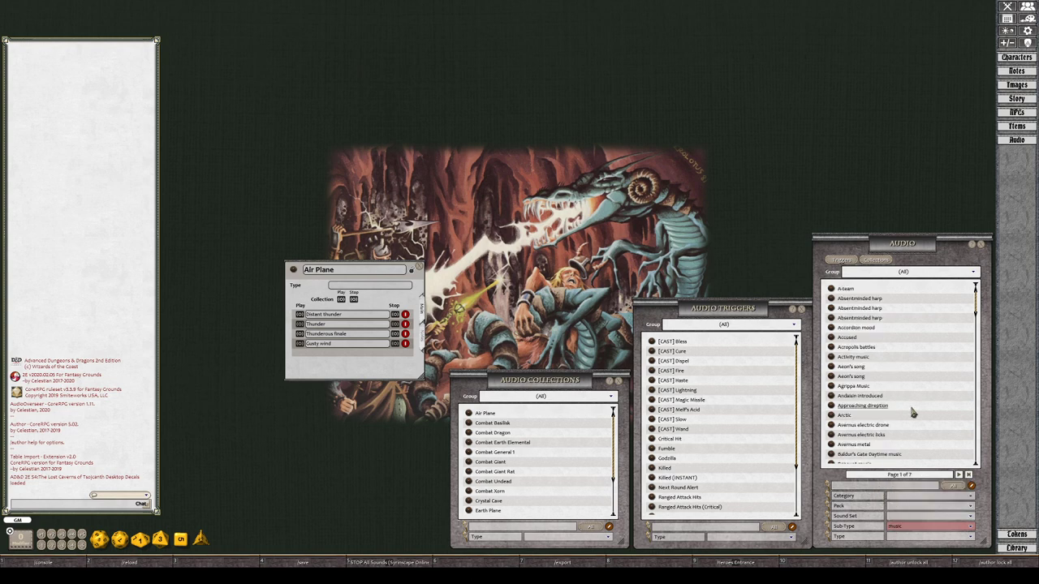
scroll(913, 413, "down", 10)
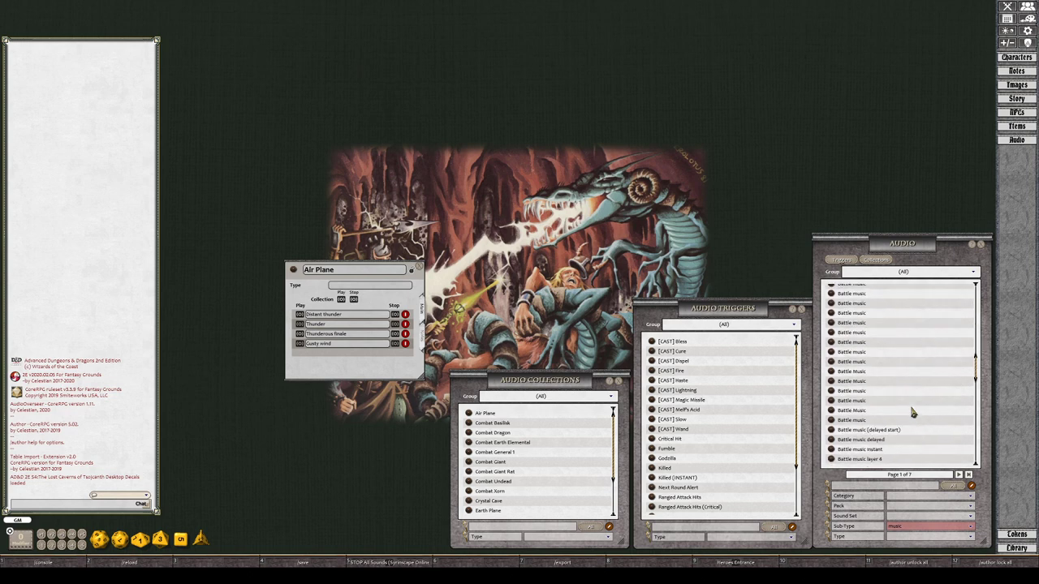
scroll(913, 413, "down", 10)
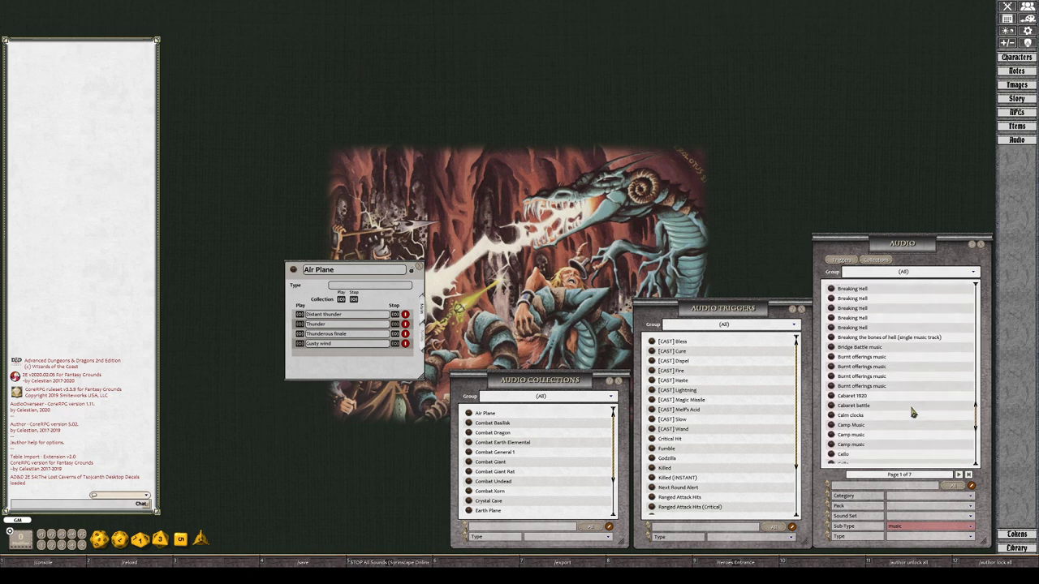
scroll(913, 413, "down", 7)
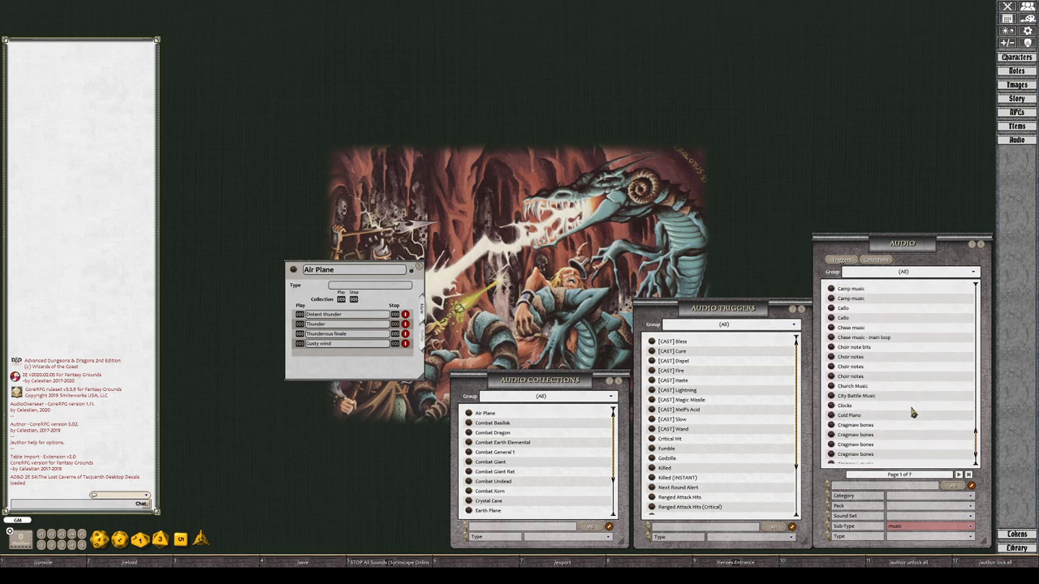
scroll(913, 414, "down", 2)
left_click(862, 410)
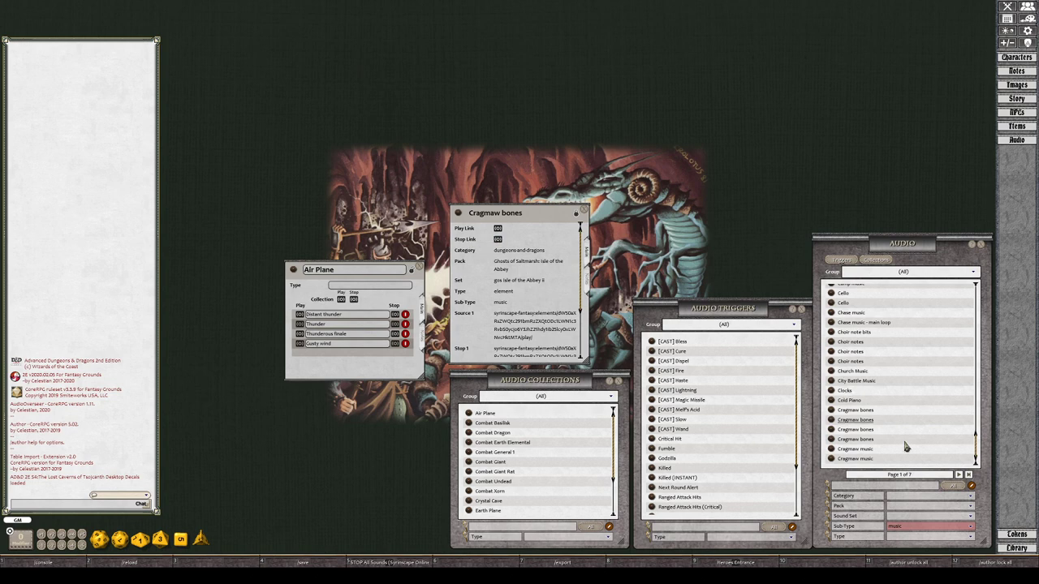
Preview D&D Suspenseful music from the dip Dwarves gnomes and umbrage set on the second page and add it to the Air Plane collection
left_click(959, 475)
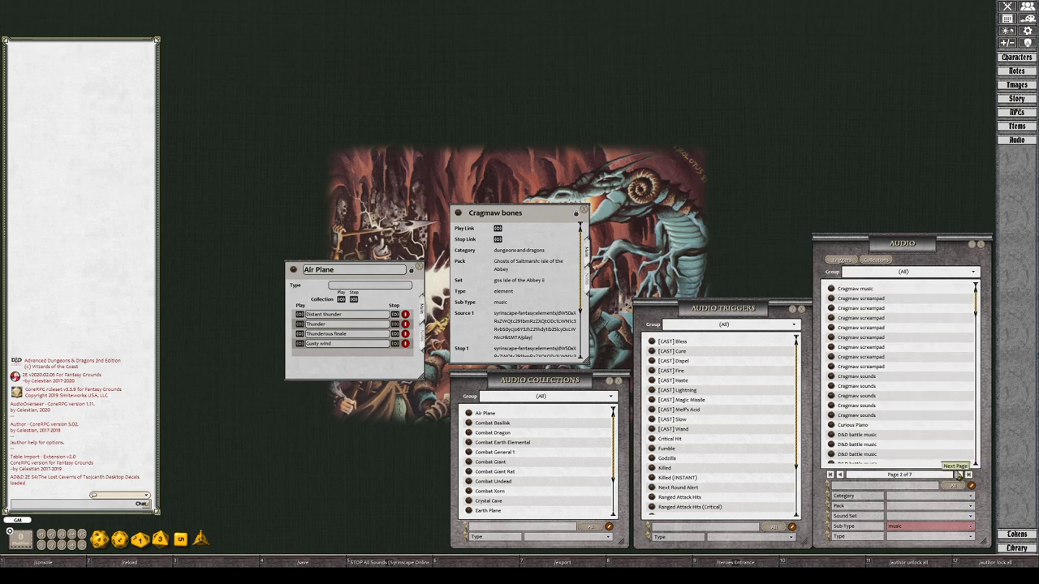
scroll(937, 445, "down", 6)
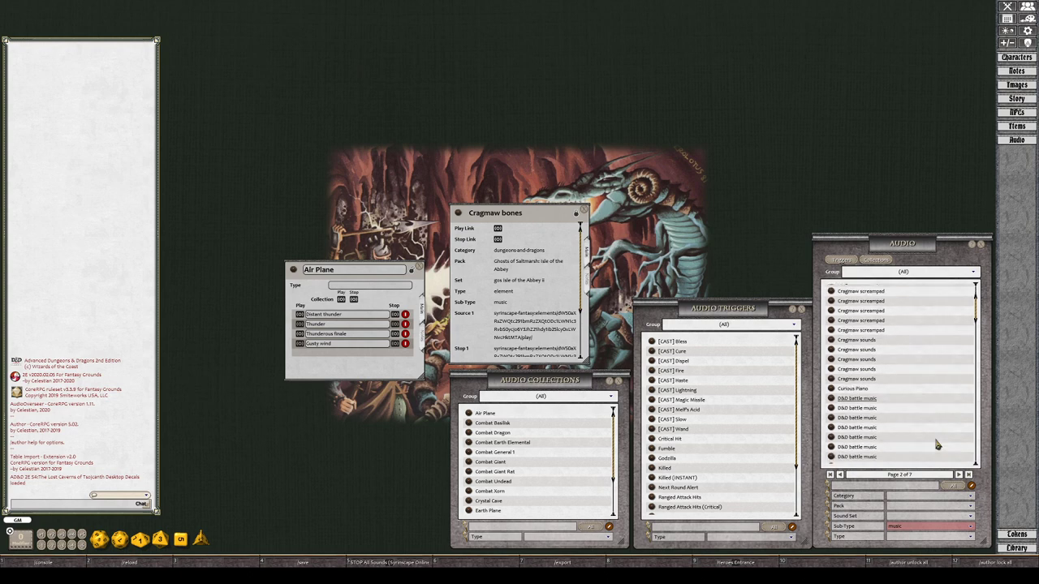
scroll(936, 444, "down", 6)
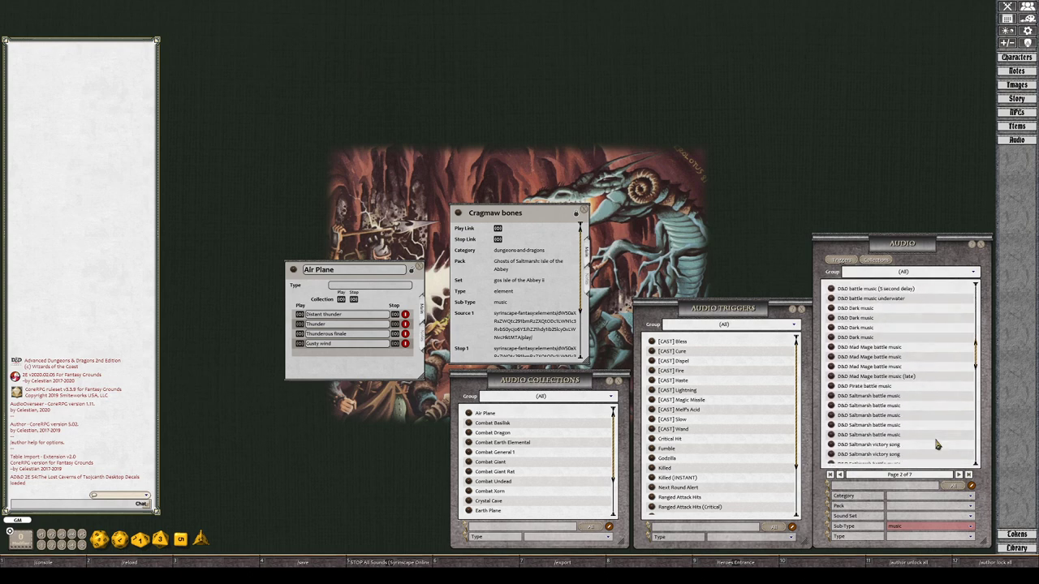
scroll(936, 445, "down", 5)
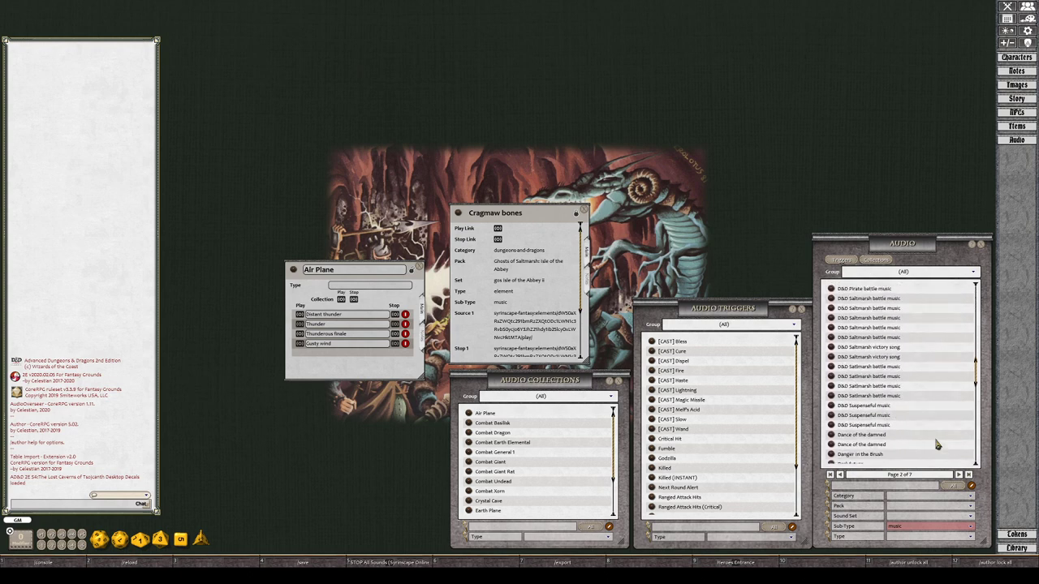
left_click(863, 381)
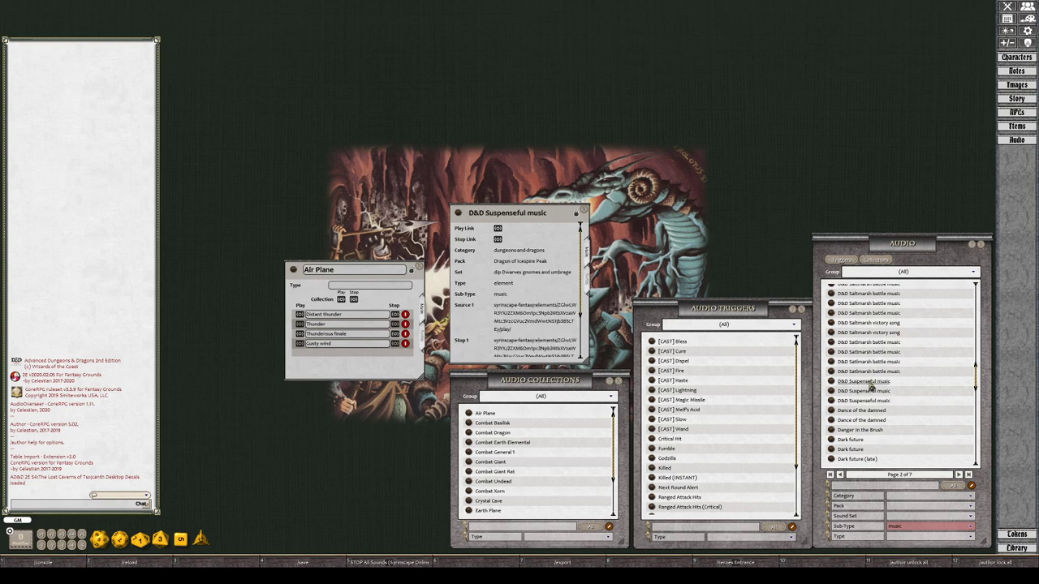
left_click(497, 229)
left_click_drag(459, 212, 356, 357)
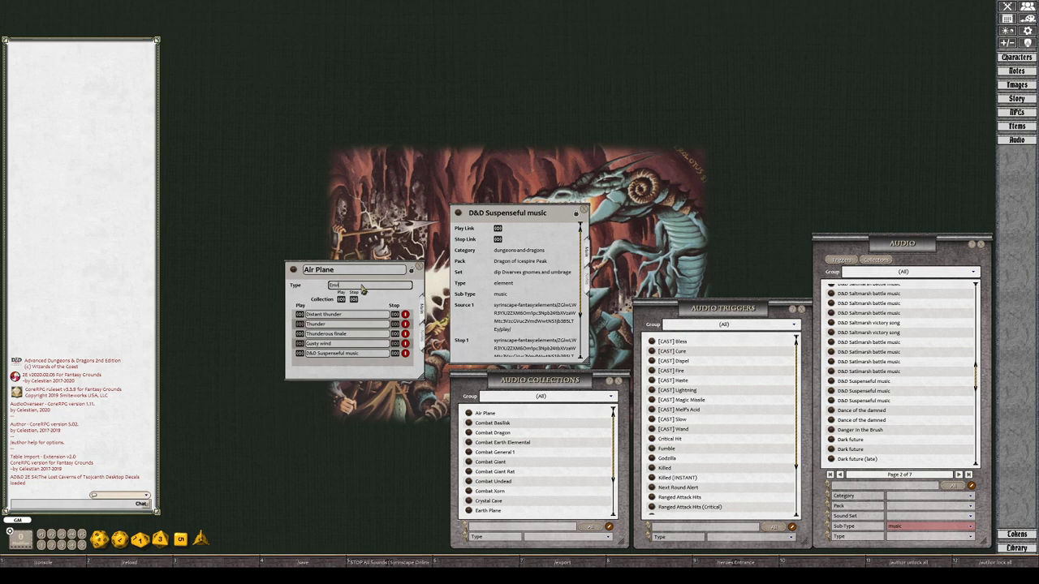
Set the Air Plane collection's type to Environment, lock the record and close it
type("ronment")
left_click(412, 271)
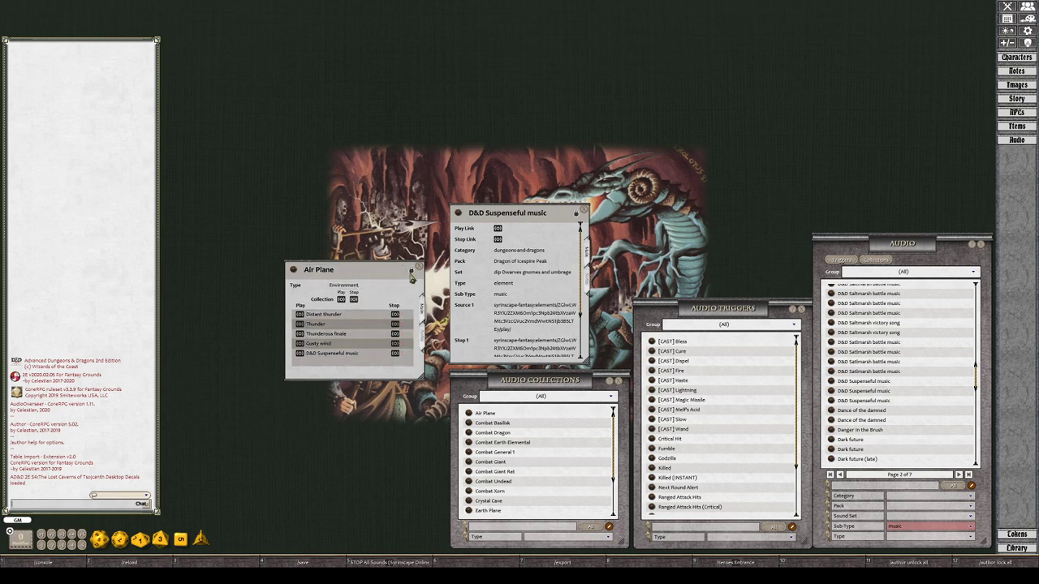
left_click(419, 266)
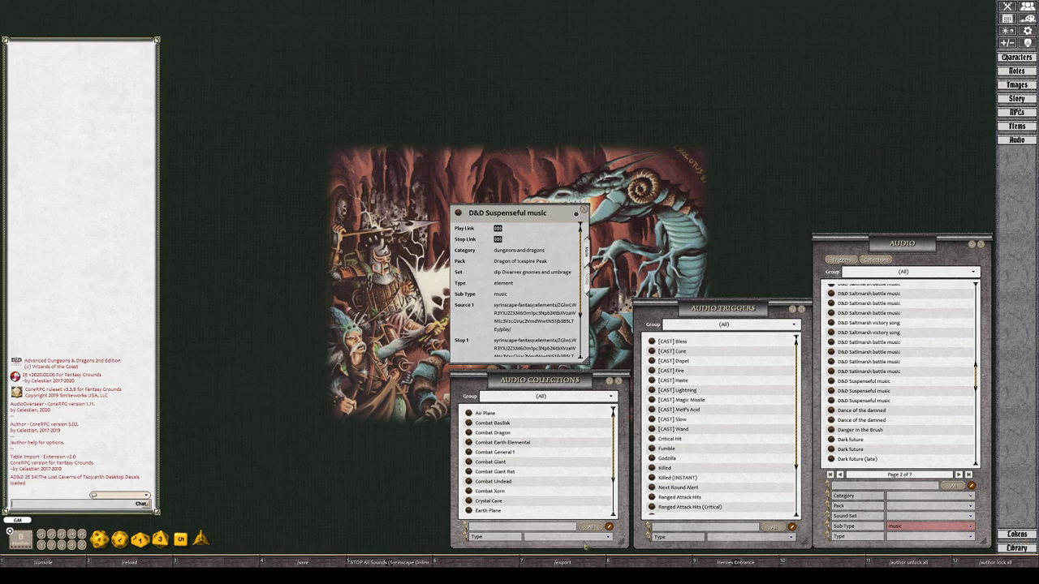
Export the AudioOverSeer Syrinscape Links Bundle module with all Audio, Audio Collections and Audio Triggers records, and close the export window
left_click(560, 562)
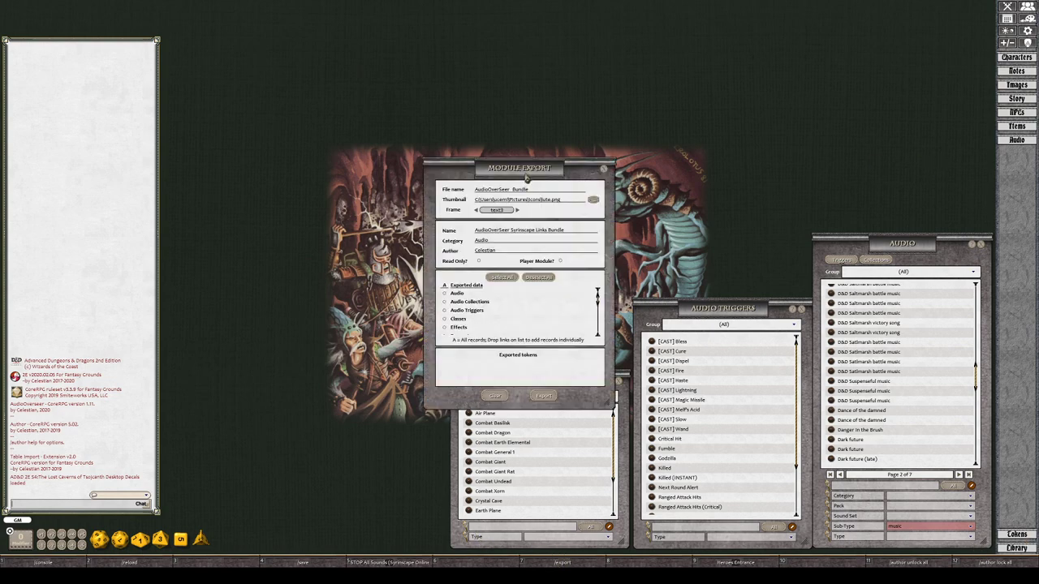
left_click_drag(528, 177, 316, 151)
left_click(232, 267)
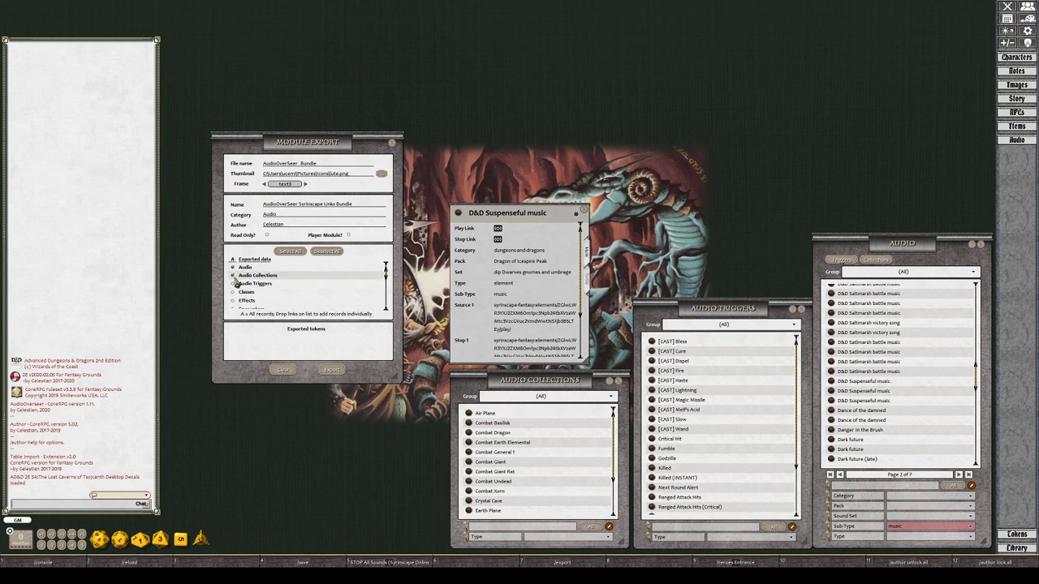
left_click(232, 275)
left_click(232, 283)
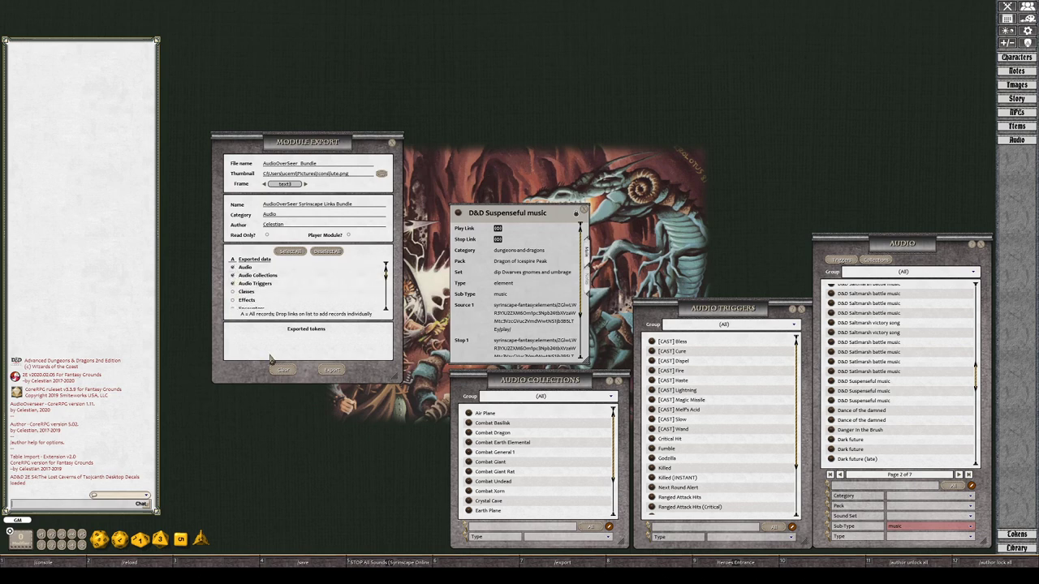
left_click(330, 371)
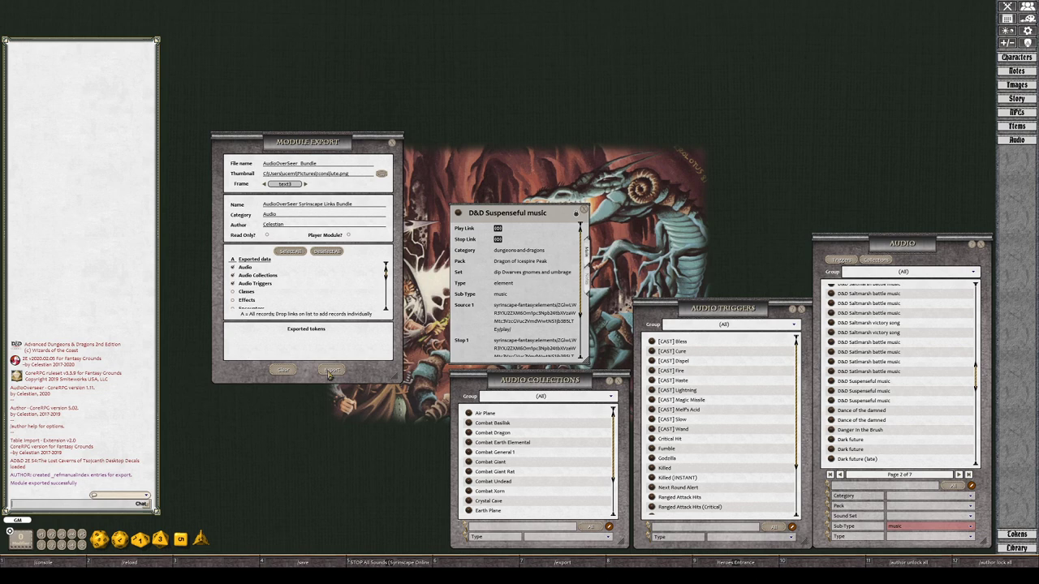
left_click(393, 143)
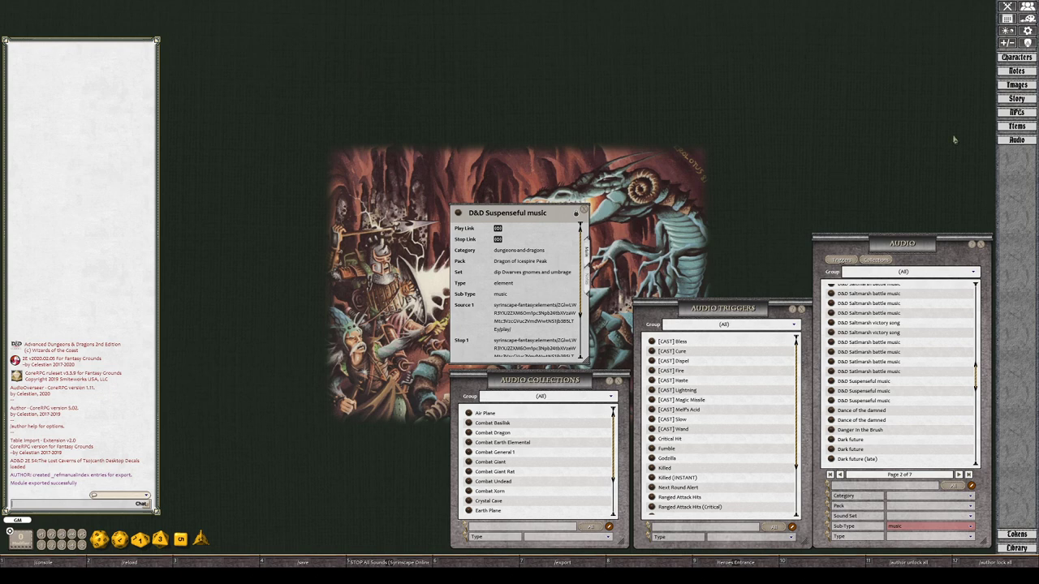
Open the story list and place it beside the audio collections list
left_click(1019, 99)
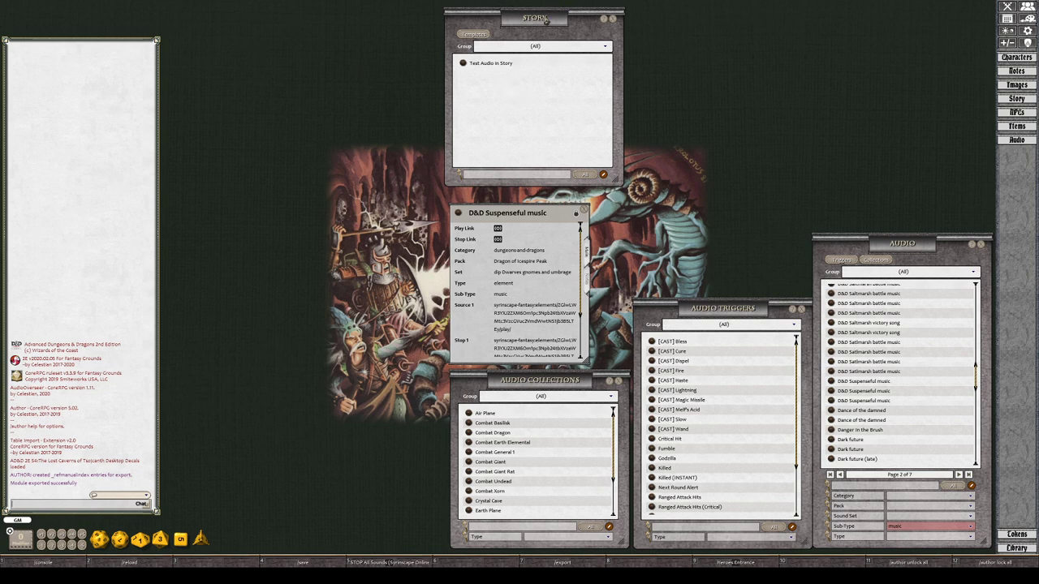
left_click_drag(545, 20, 345, 349)
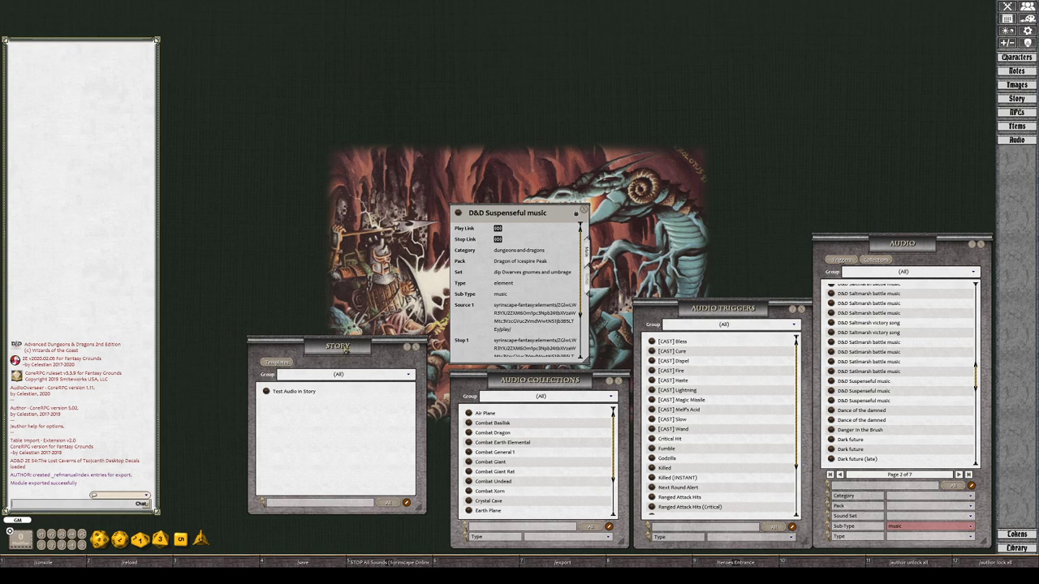